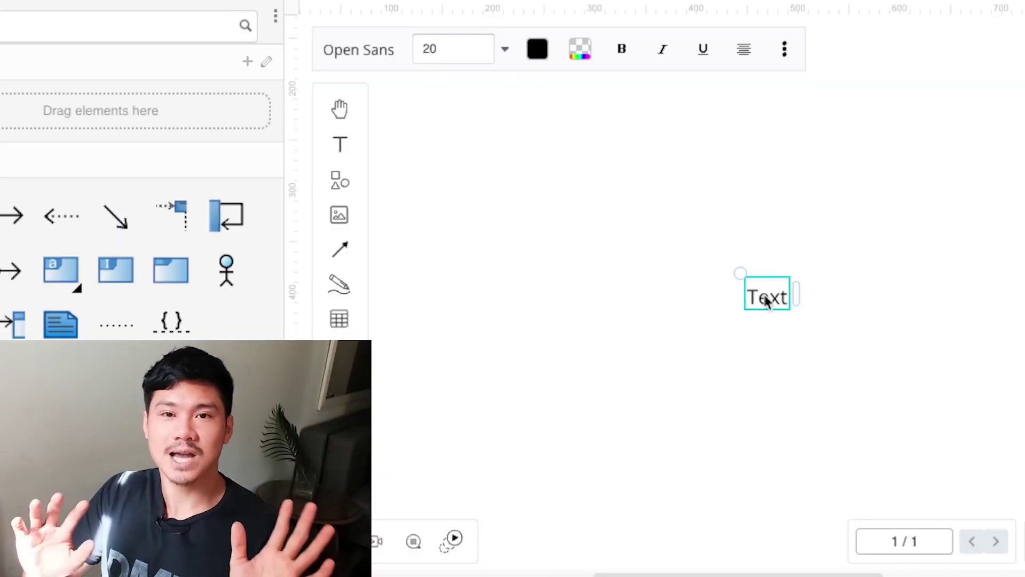
Replace the placeholder text with "System:" and add the lines "1. Predictability over lead flow" and "2. System needs to be automated".
double_click(767, 300)
text(System:)
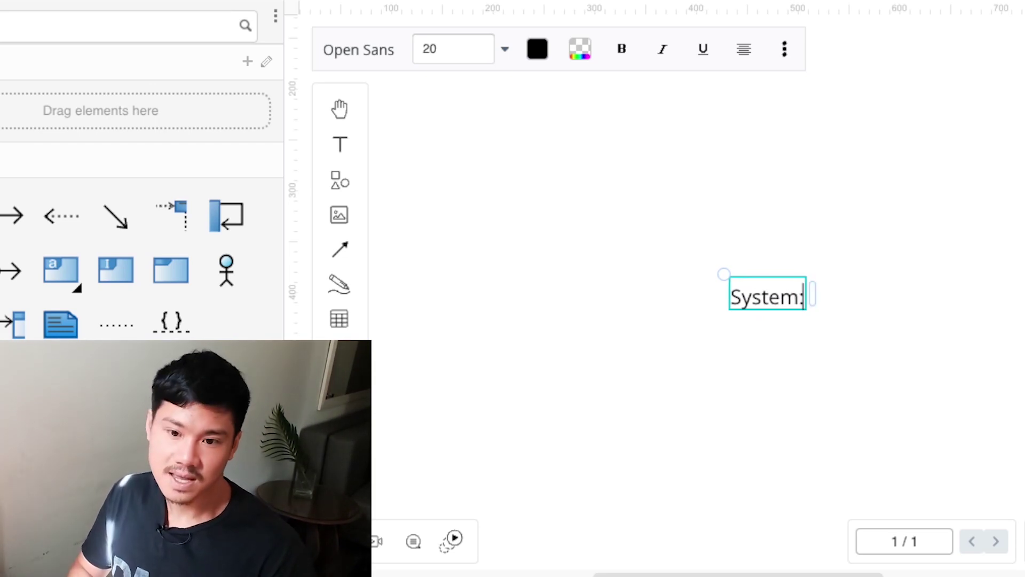
key(Return)
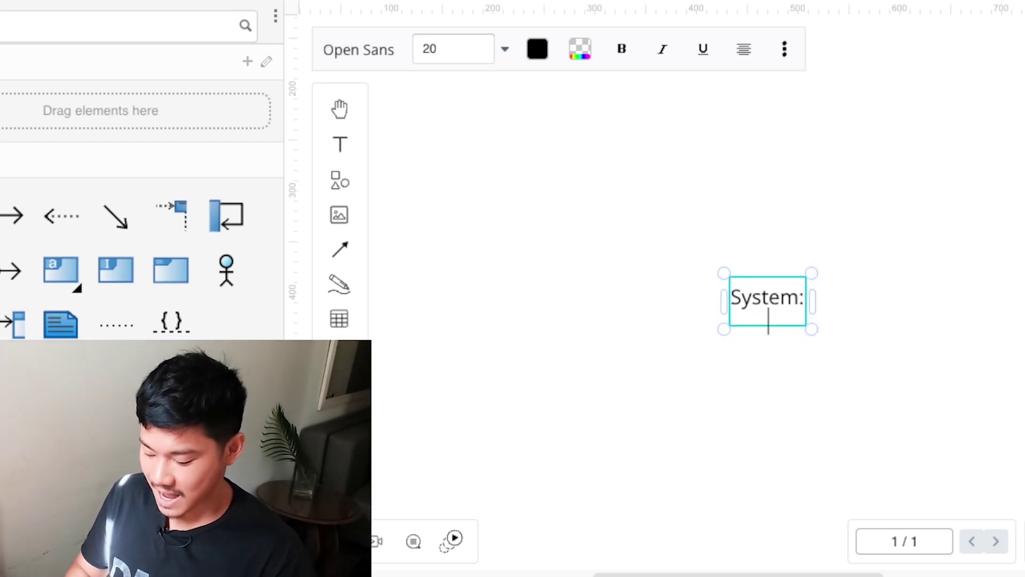
text(1. )
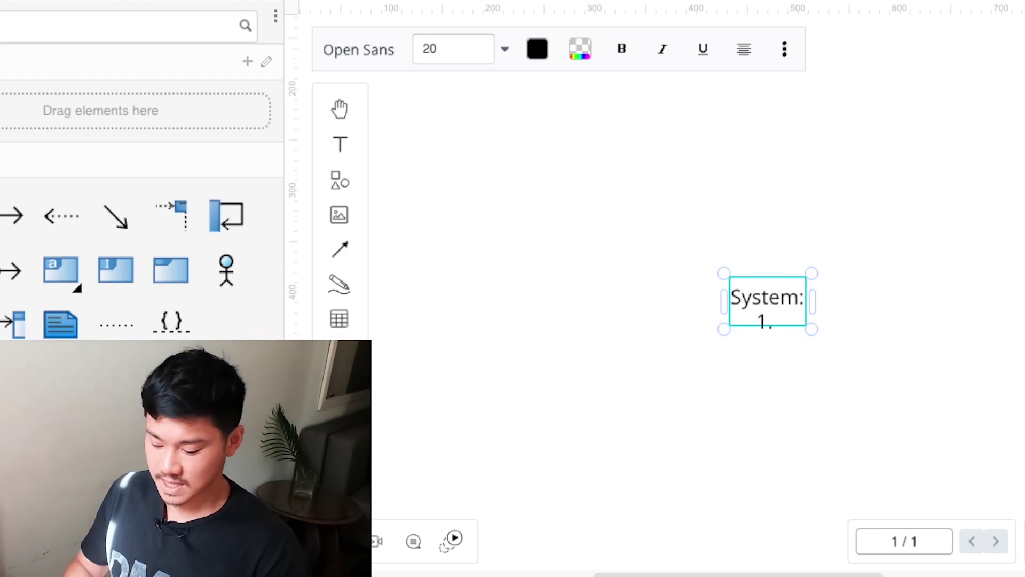
text(Predictability over lead flow )
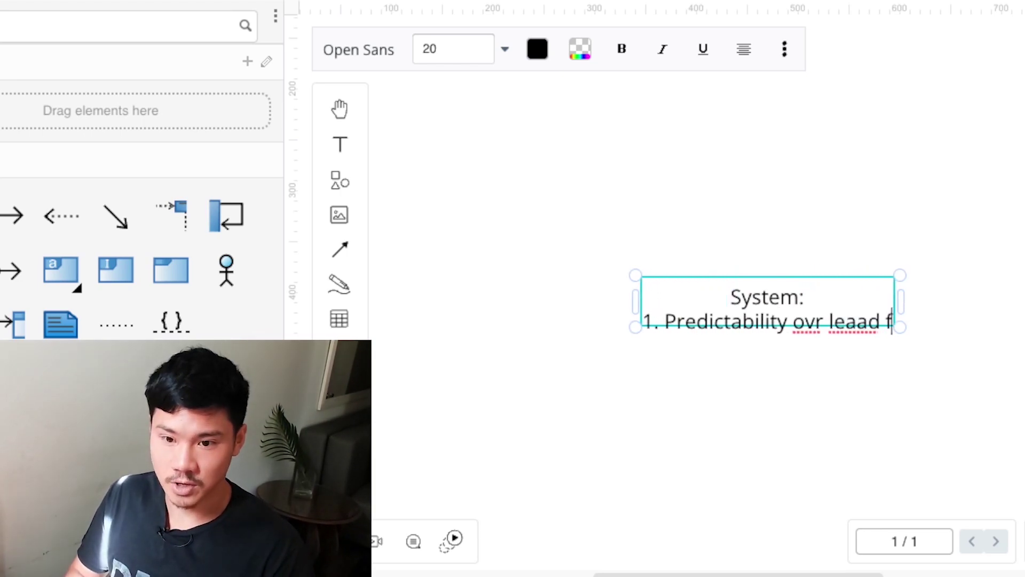
text(2. System needs to be automated)
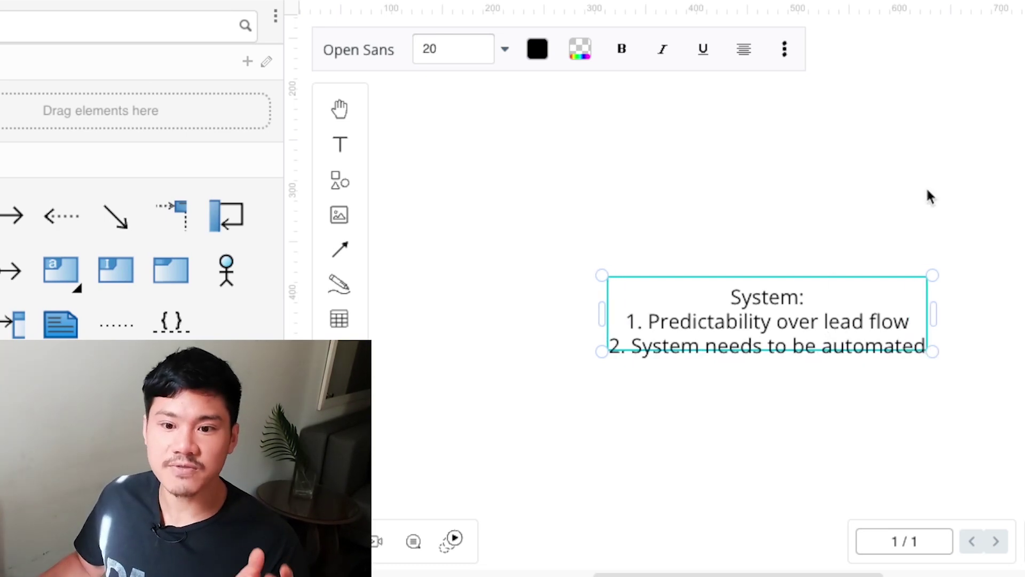
Make the "System:" heading bold and add the line "3. Want to have control over outputs ($1 in, $5 out)" at the end.
drag(807, 302, 703, 306)
key(ctrl+b)
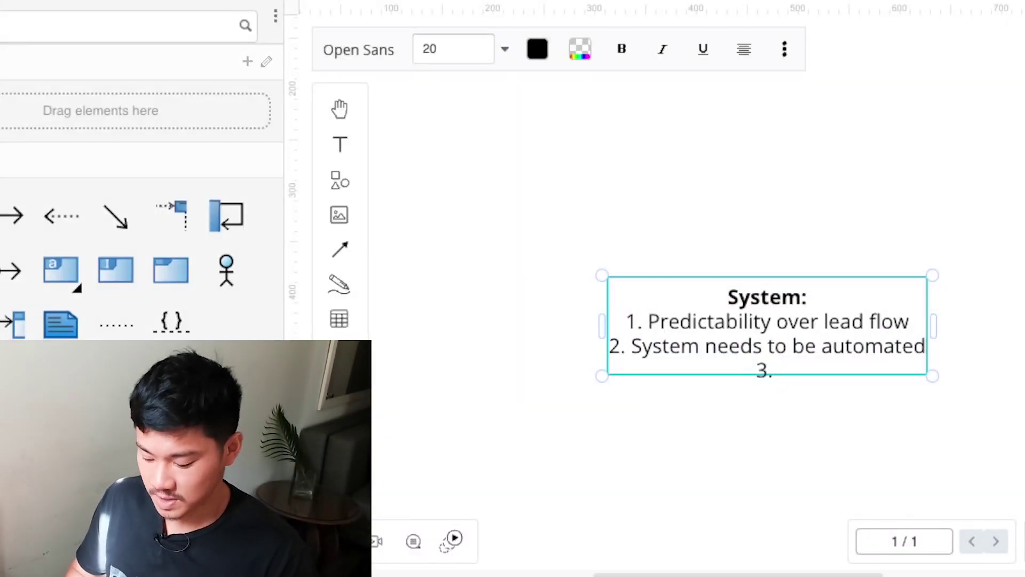
text(Want to have )
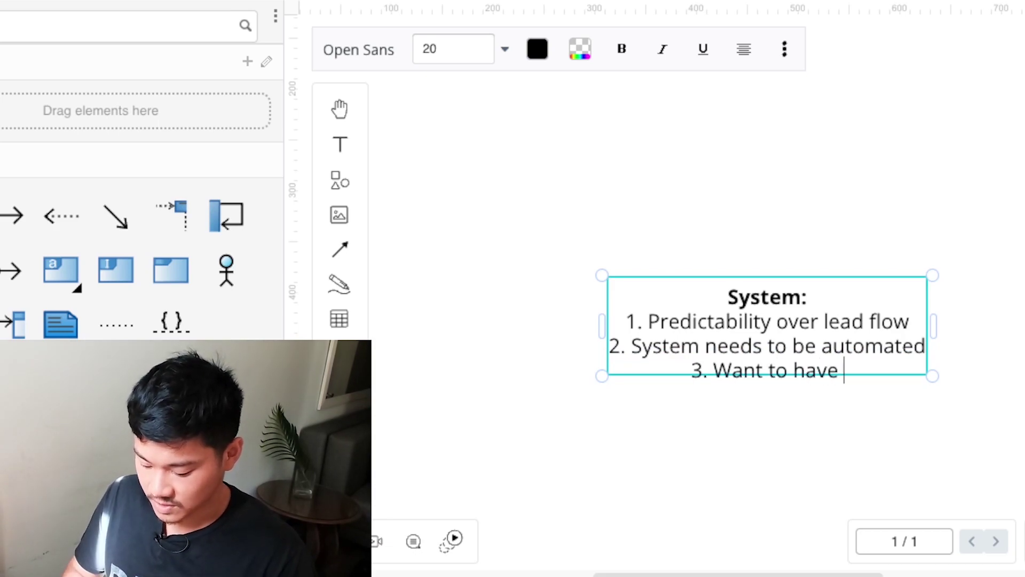
text(control over outputs ()
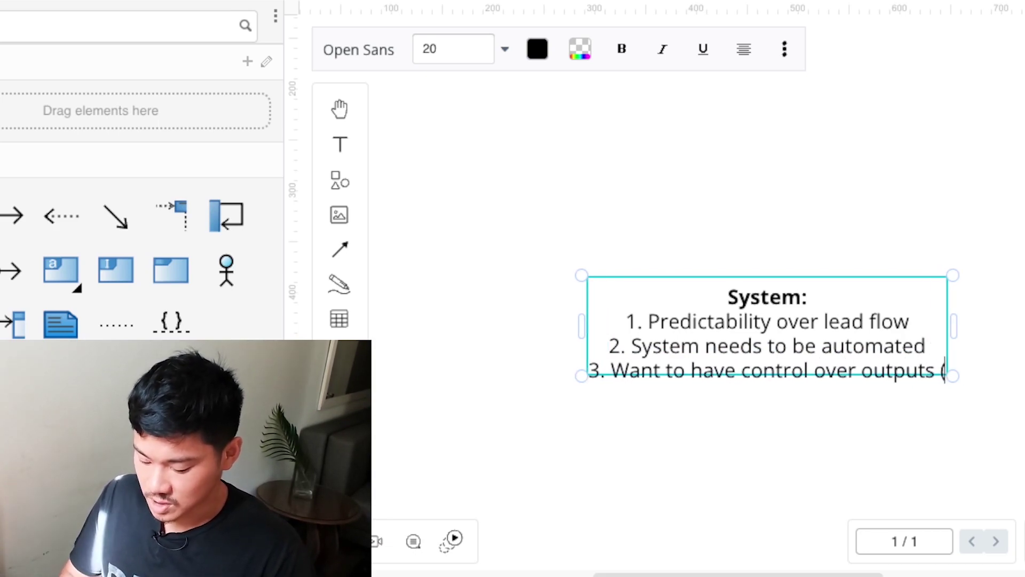
text($1,)
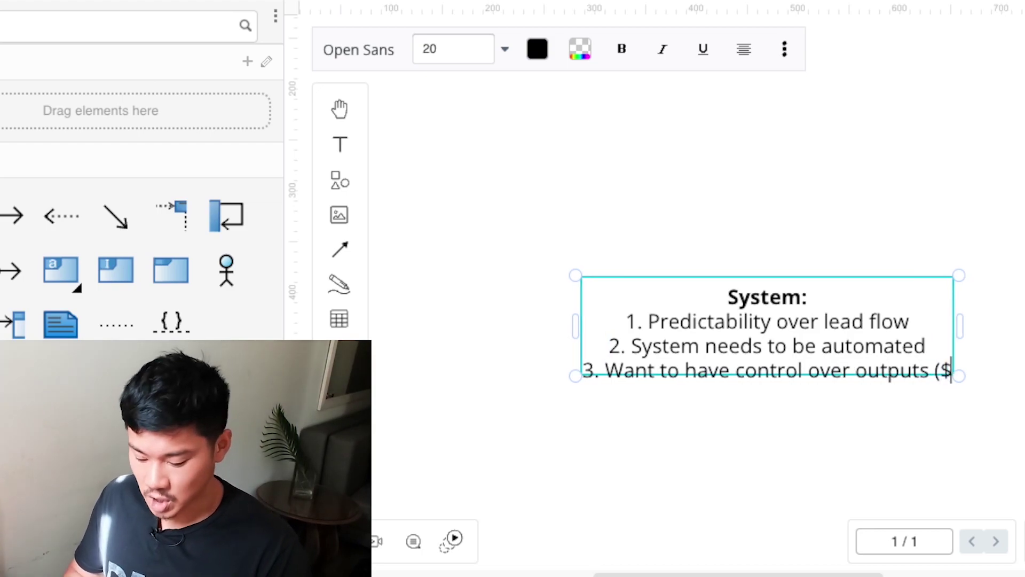
text( $5 out)
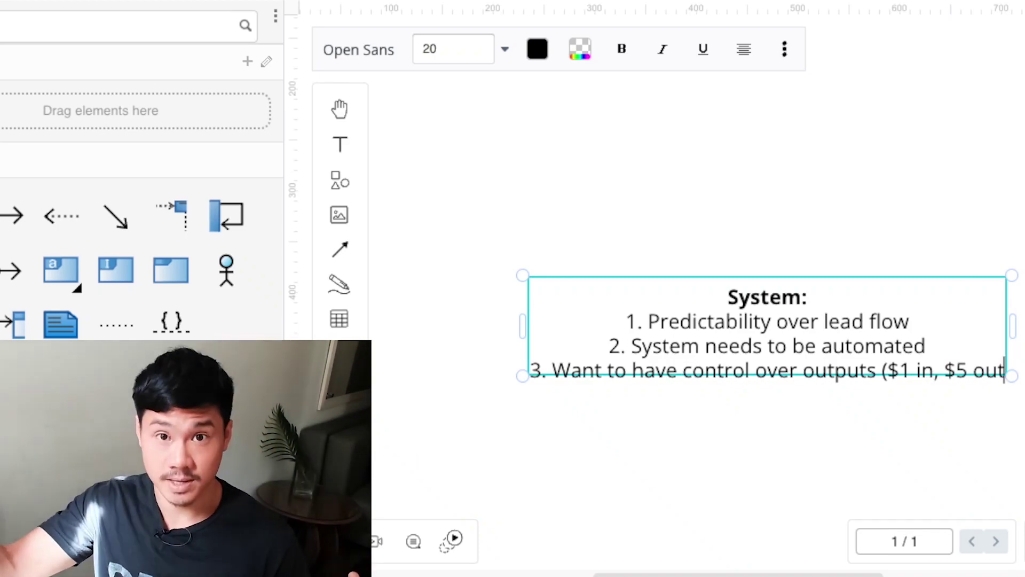
text())
Insert a blank line beneath the "System:" heading and move the text block higher on the canvas.
key(Up)
key(Up)
key(Up)
key(Return)
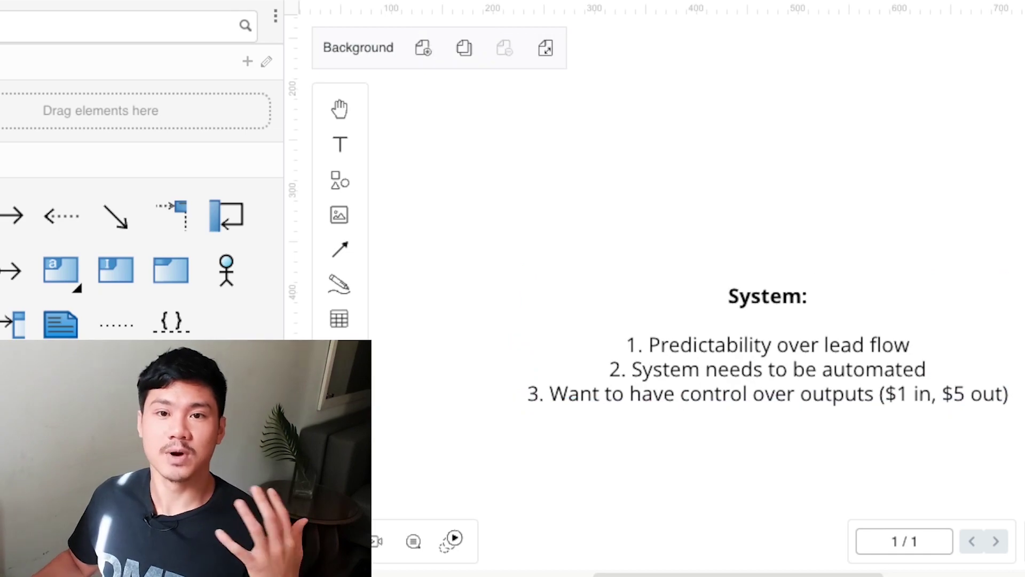
drag(784, 340, 798, 195)
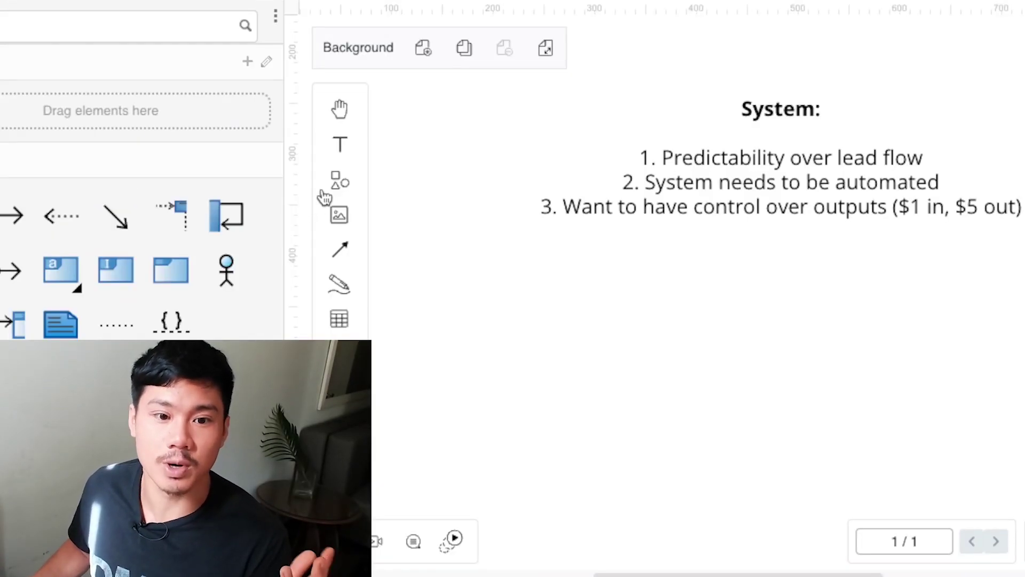
Add a rectangle below and to the left of the system list and label it "Cold DM".
click(333, 188)
click(414, 126)
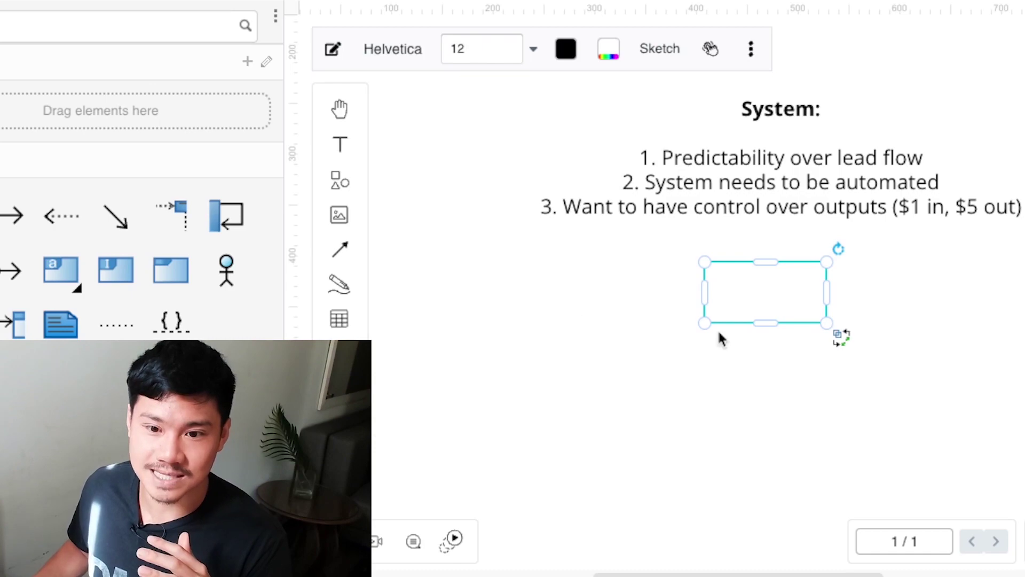
drag(744, 299, 513, 320)
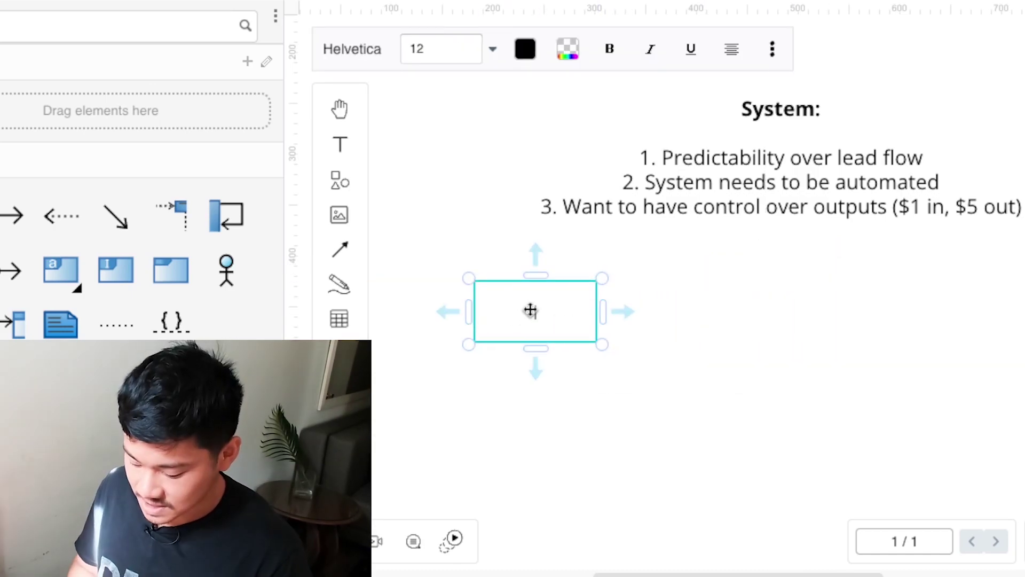
text(Cold DM)
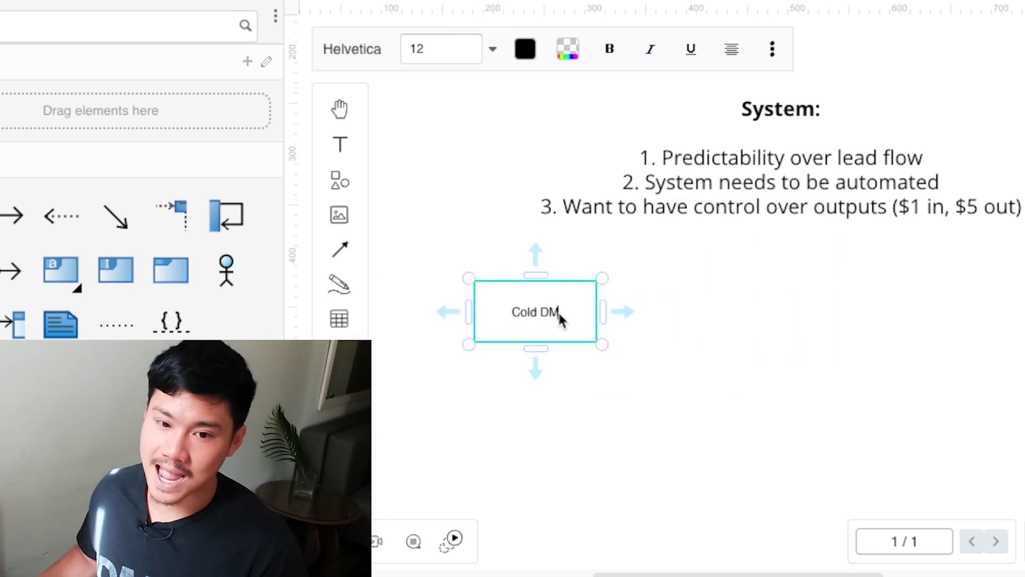
click(644, 349)
Duplicate the "Cold DM" box, align the copy directly beneath the original, and relabel it "Call".
click(545, 332)
key(ctrl+d)
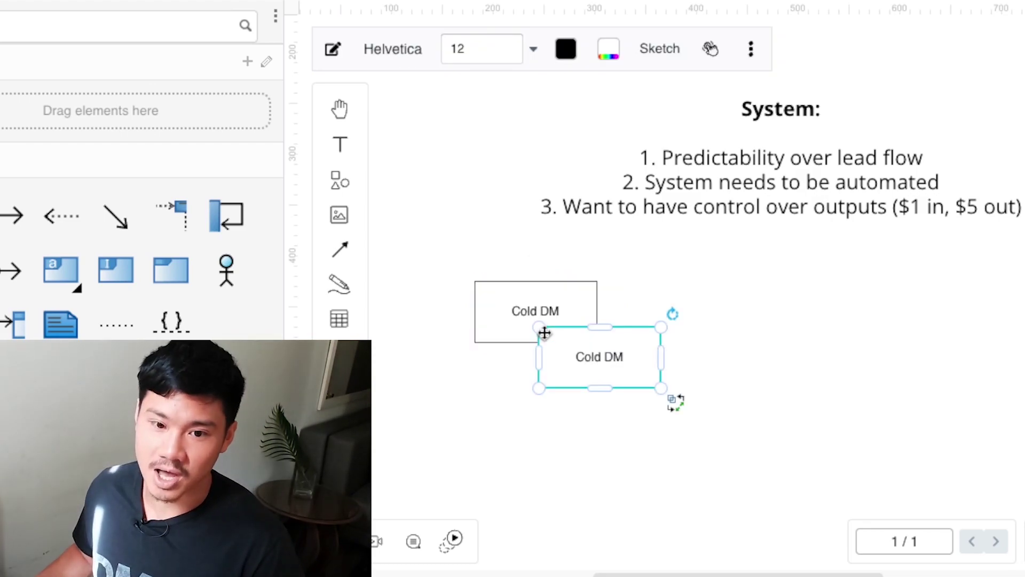
drag(545, 331, 491, 398)
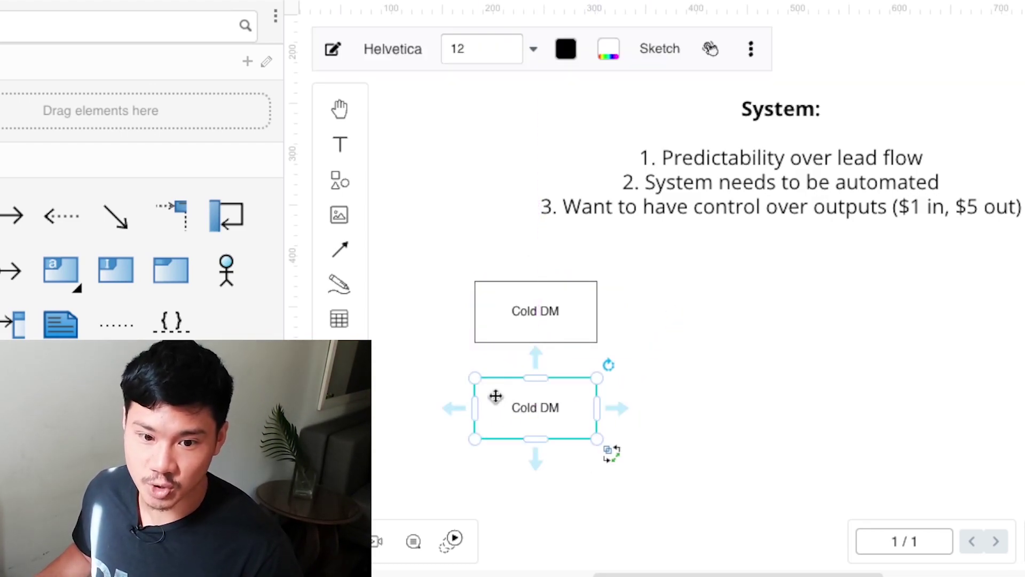
double_click(514, 408)
triple_click(564, 407)
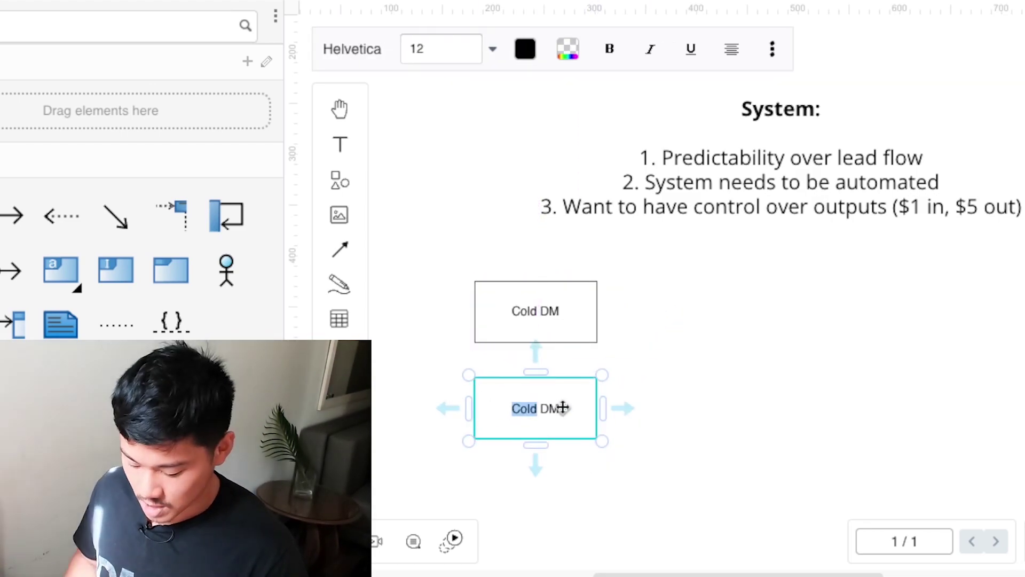
text(Call)
click(697, 398)
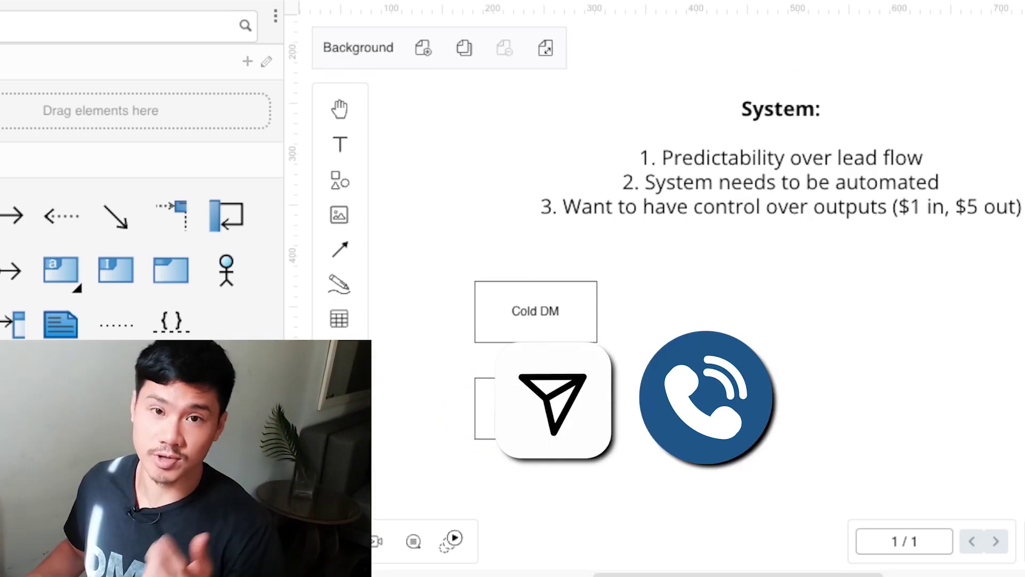
Connect the "Cold DM" box to the "Call" box below it with an arrow.
click(499, 315)
click(498, 315)
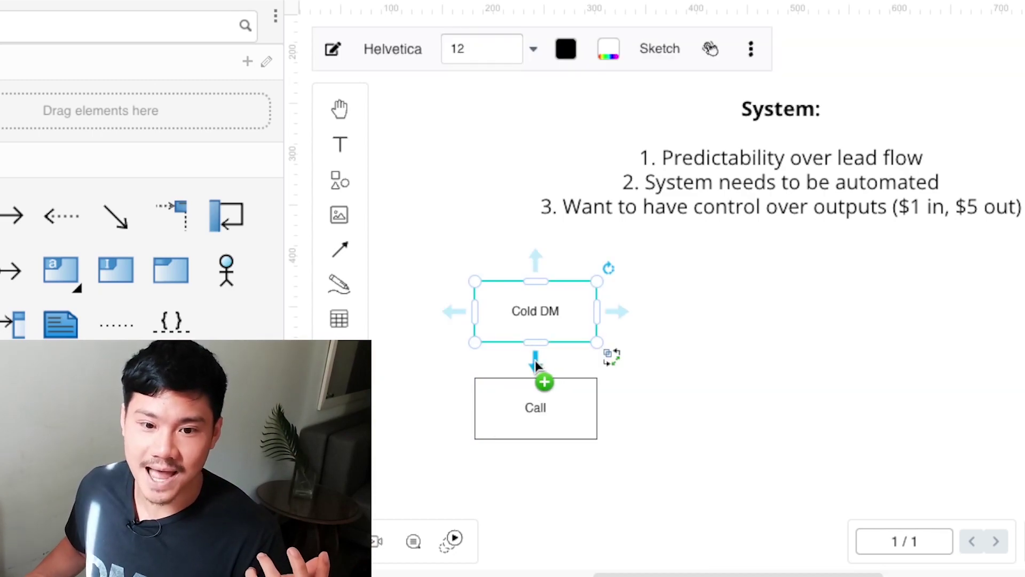
click(535, 365)
click(725, 392)
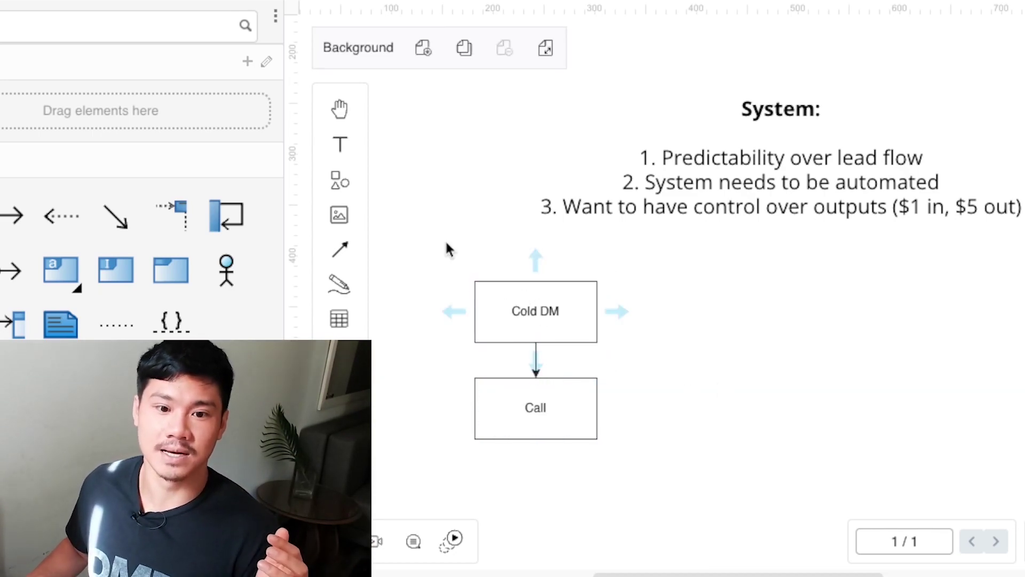
Set the font colour of the "Cold DM" and "Call" boxes and their connector to red.
drag(447, 248, 609, 444)
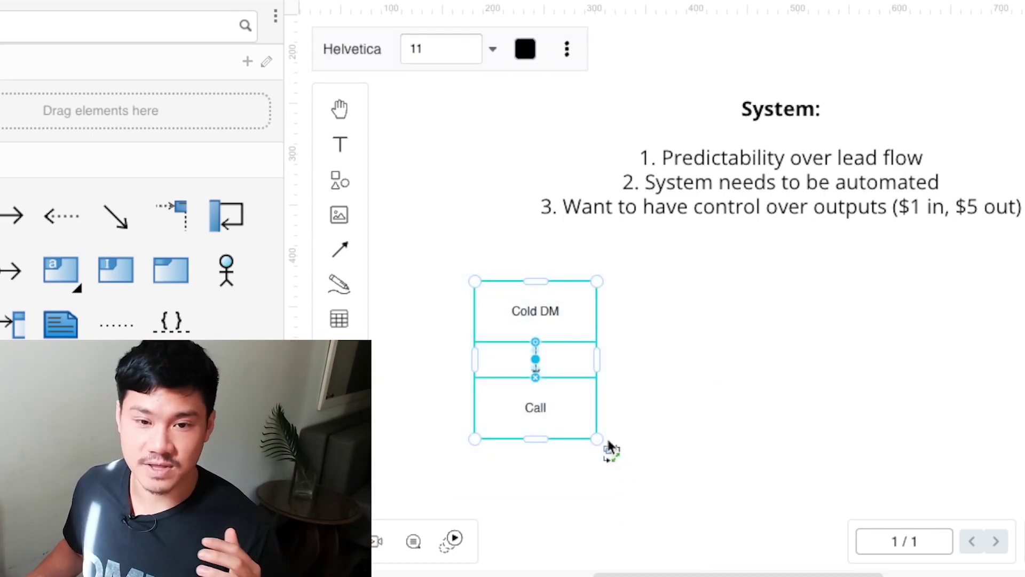
click(526, 49)
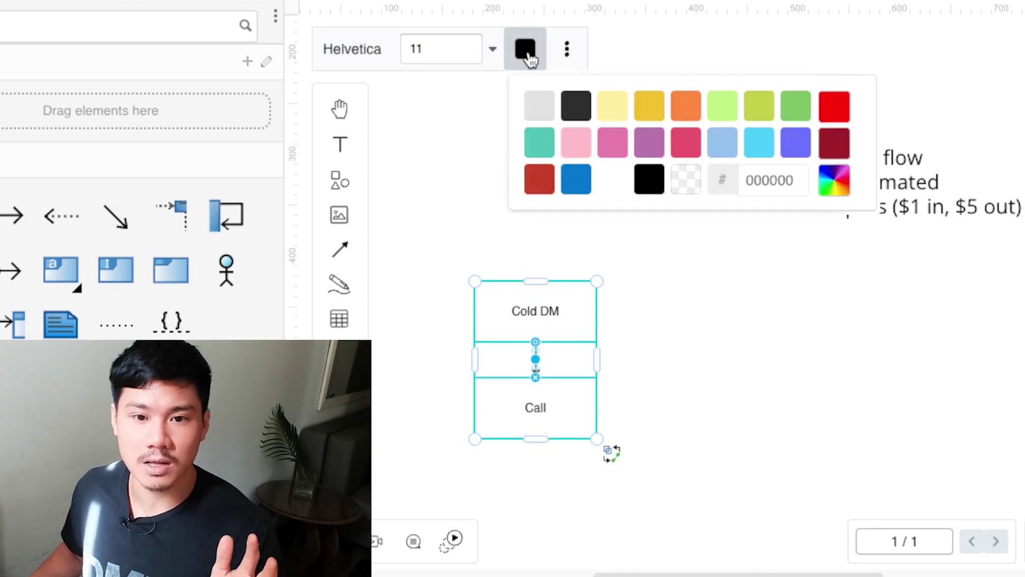
click(834, 122)
click(726, 306)
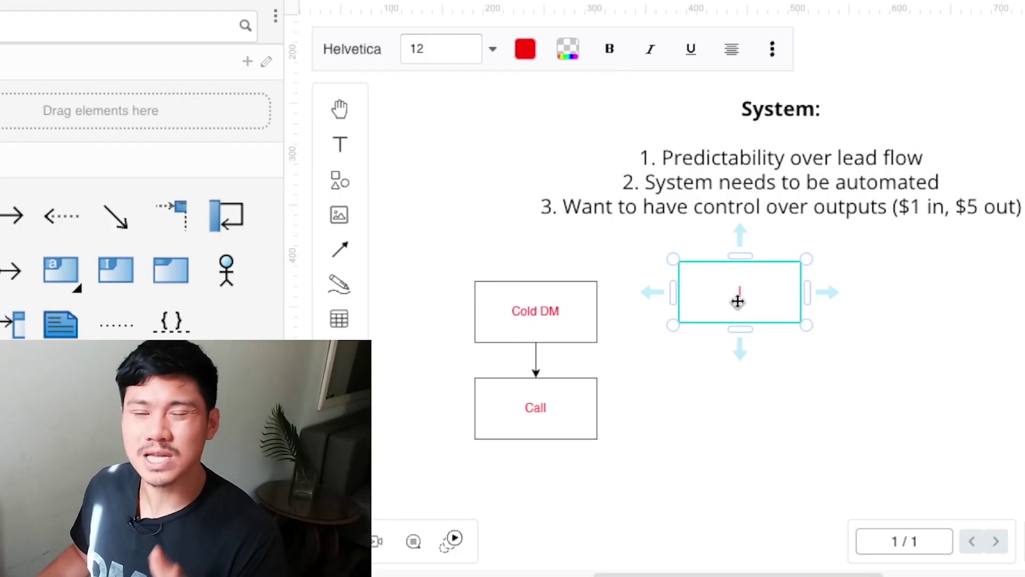
Align the new empty box level with "Cold DM" and label it "Content Organically".
drag(750, 303, 748, 318)
double_click(749, 318)
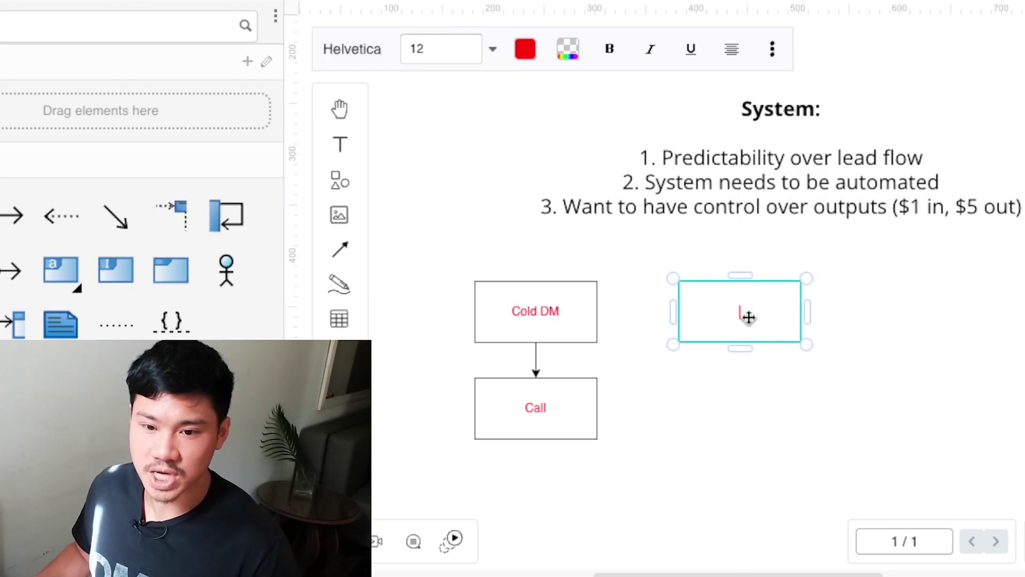
text(qontent Q)
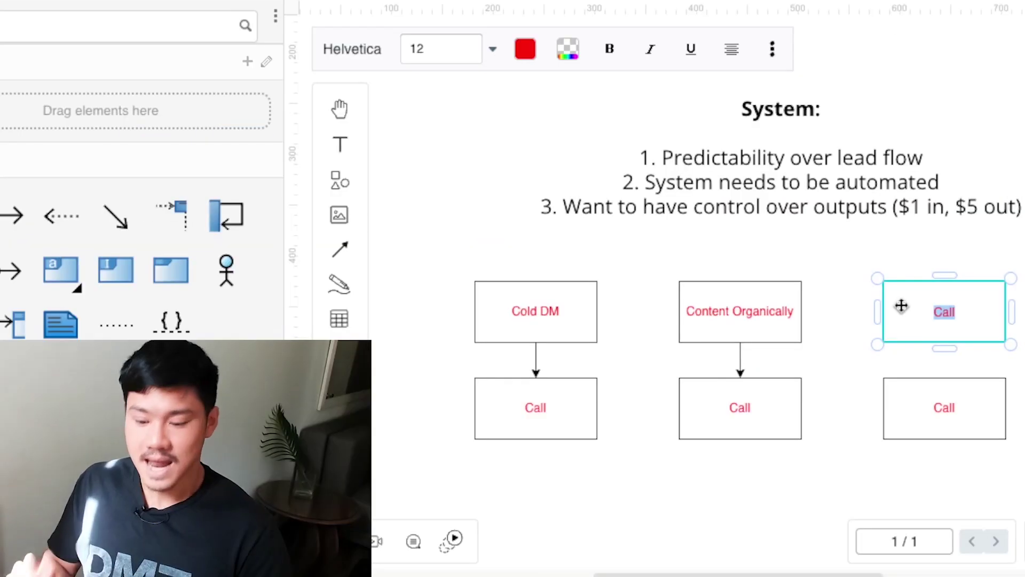
Relabel the upper box of the third column "Paid" and connect it to the "Call" box below with an arrow.
text(Paid)
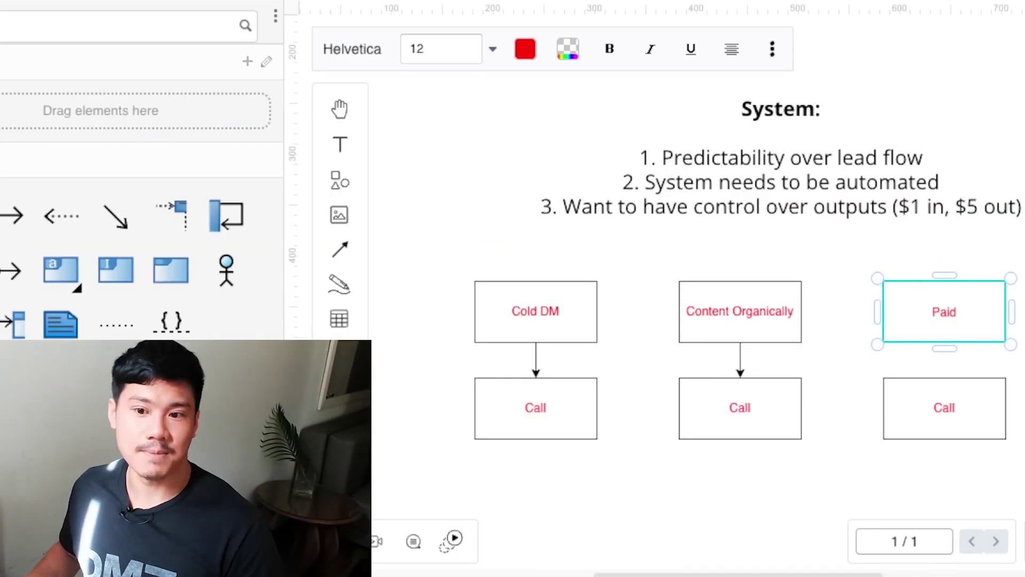
key(Escape)
click(943, 304)
drag(944, 347, 945, 376)
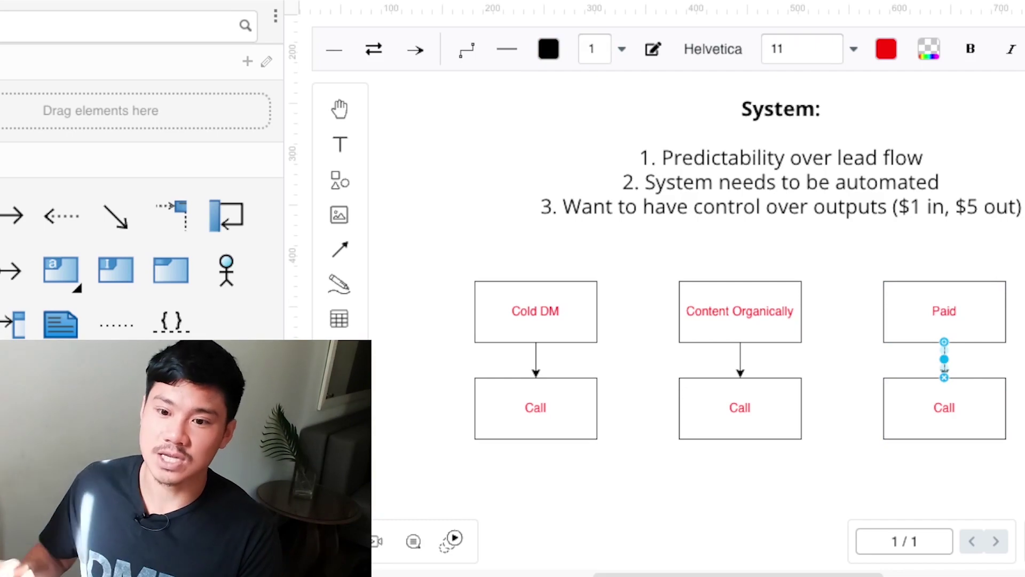
key(Escape)
click(959, 320)
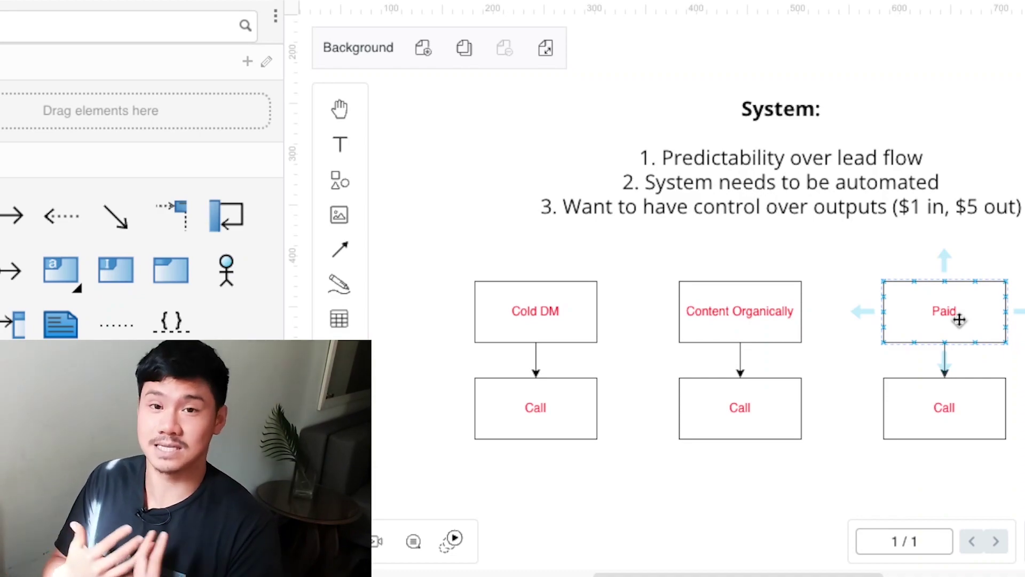
key(Escape)
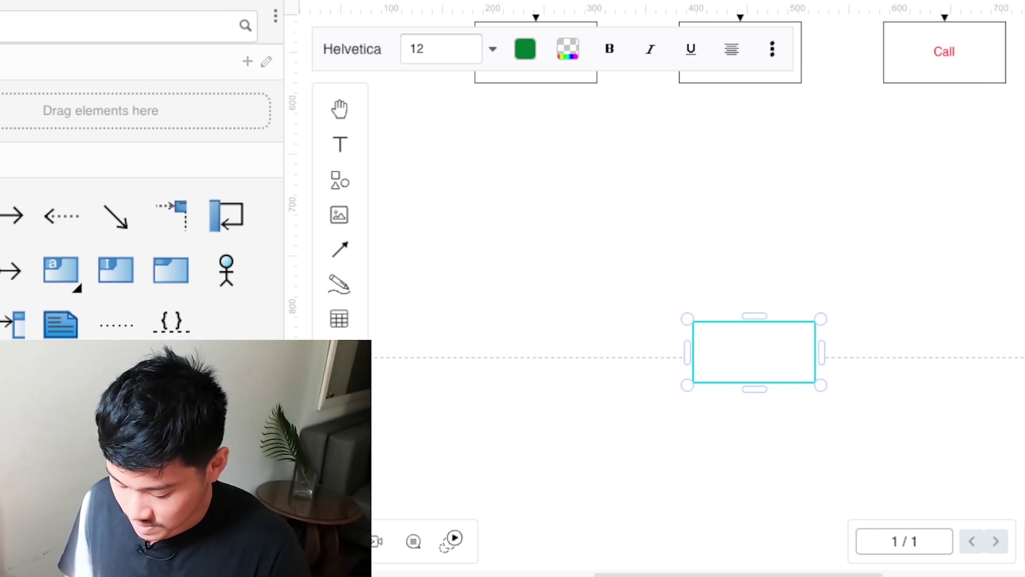
Label the empty box below the three columns "Youtube".
text(tube)
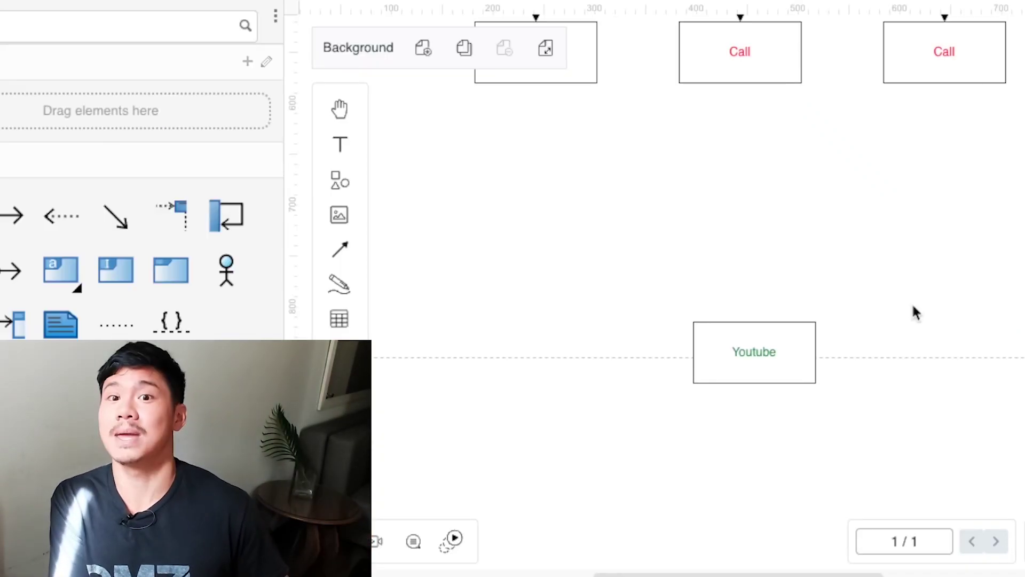
scroll(915, 312, up, 5)
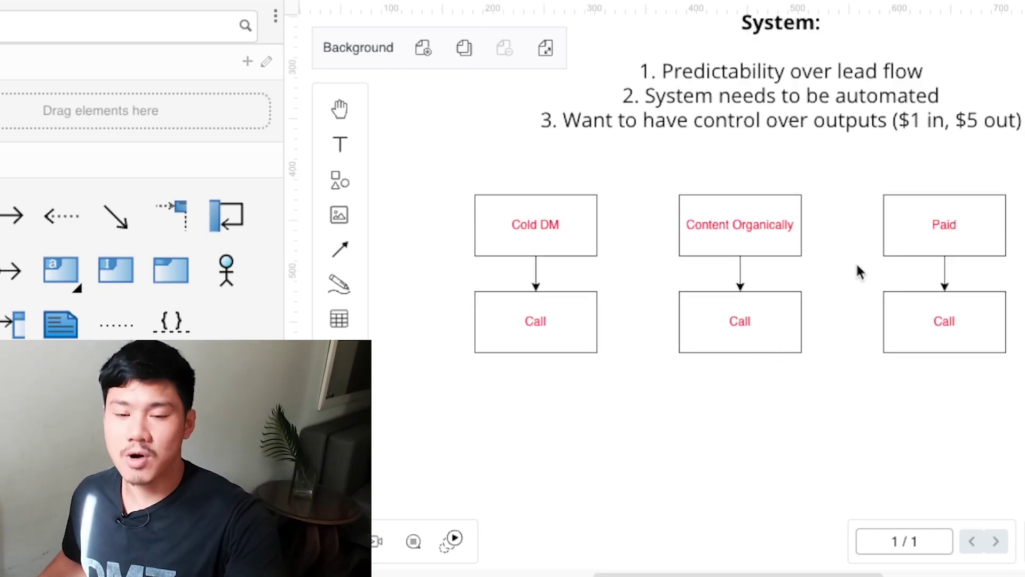
click(796, 245)
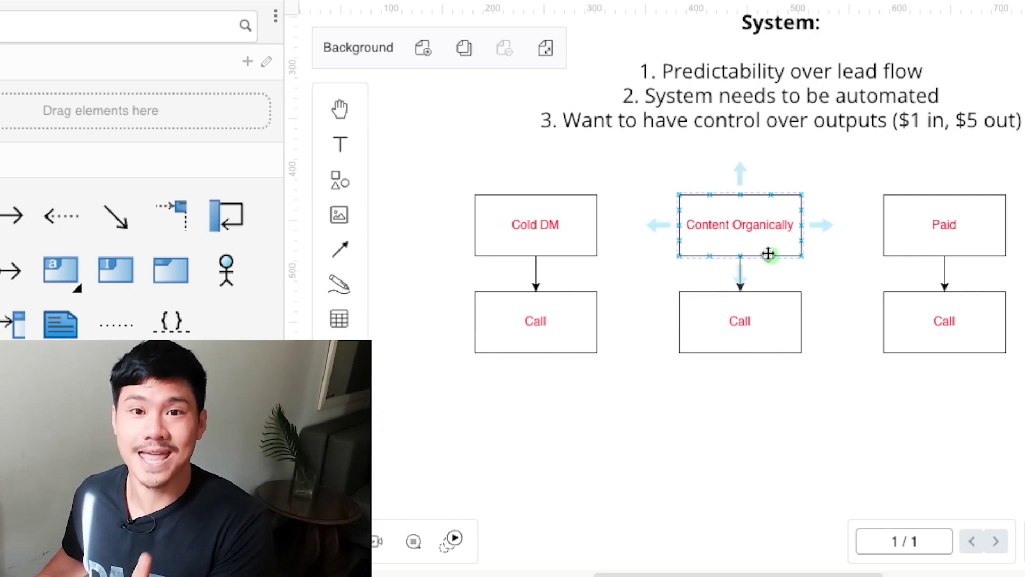
click(767, 314)
scroll(767, 313, down, 4)
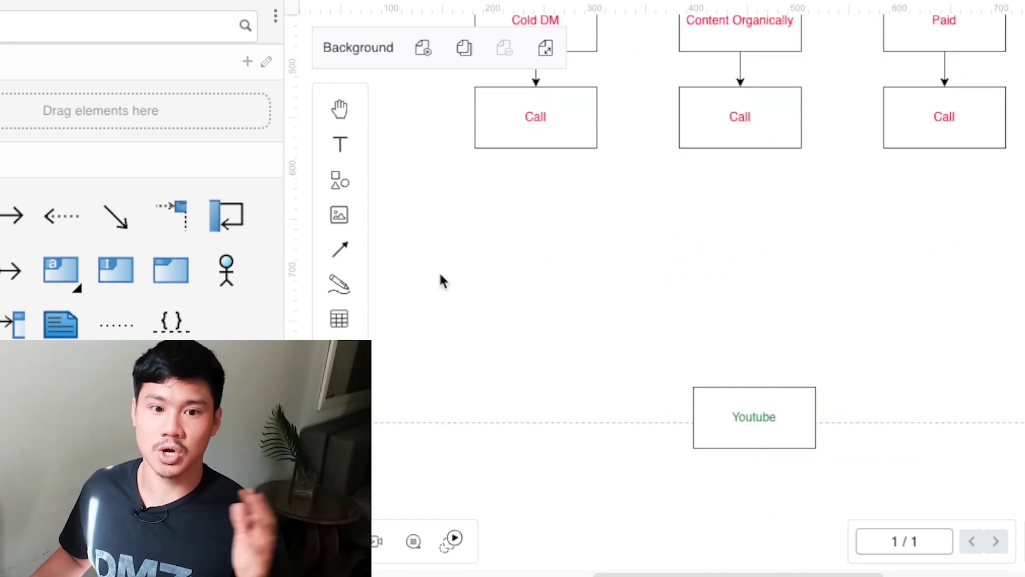
click(723, 403)
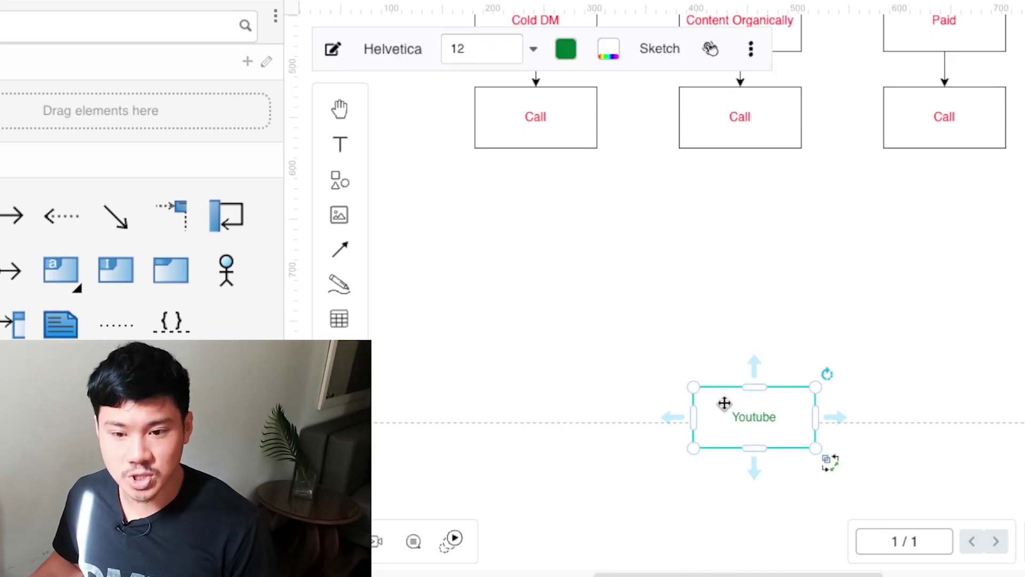
Place a copy of the "Youtube" box above the original and label it "Paid Media".
drag(723, 405, 728, 306)
double_click(728, 306)
key(BackSpace)
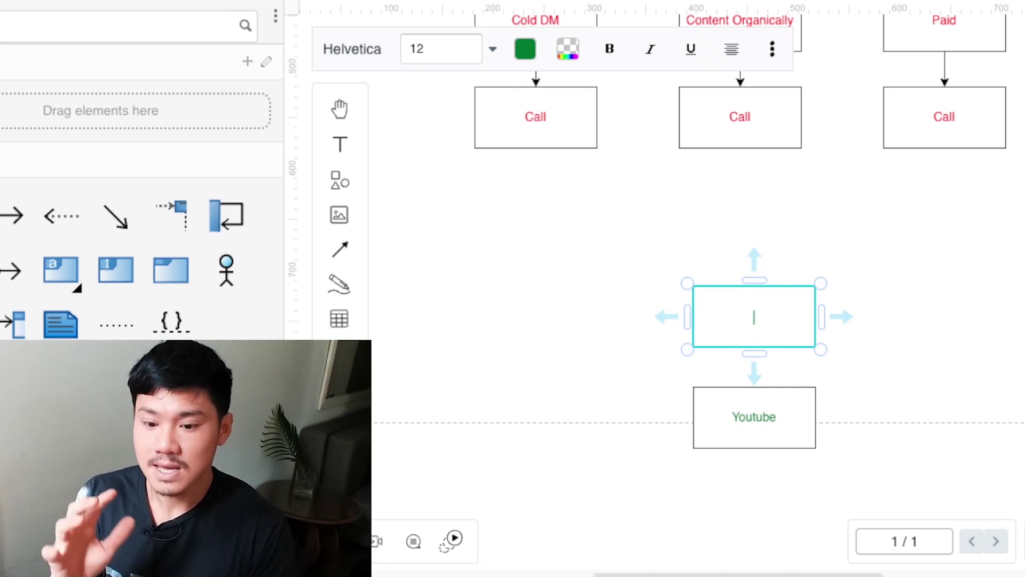
text(Paid Md)
text(dia)
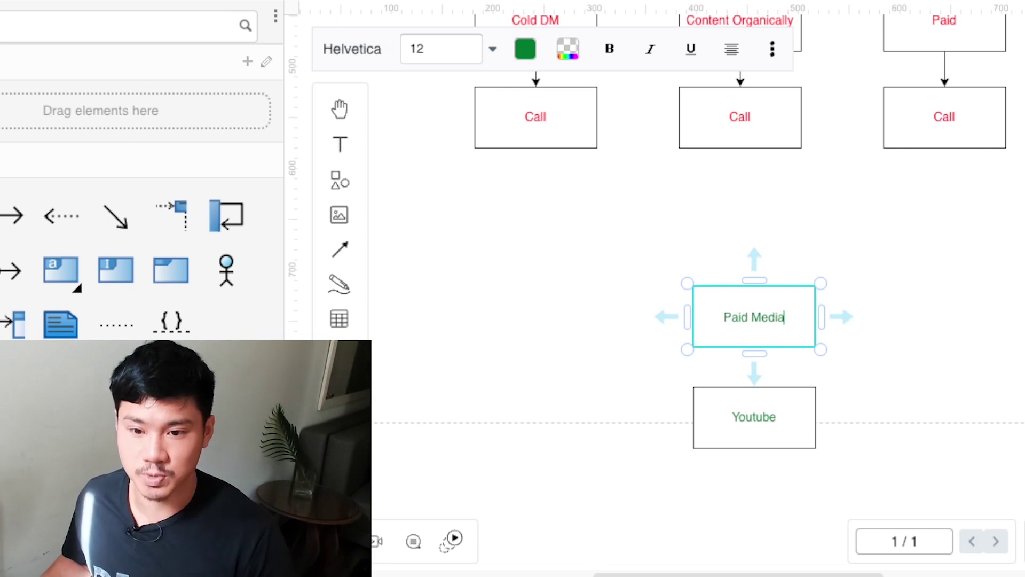
key(Escape)
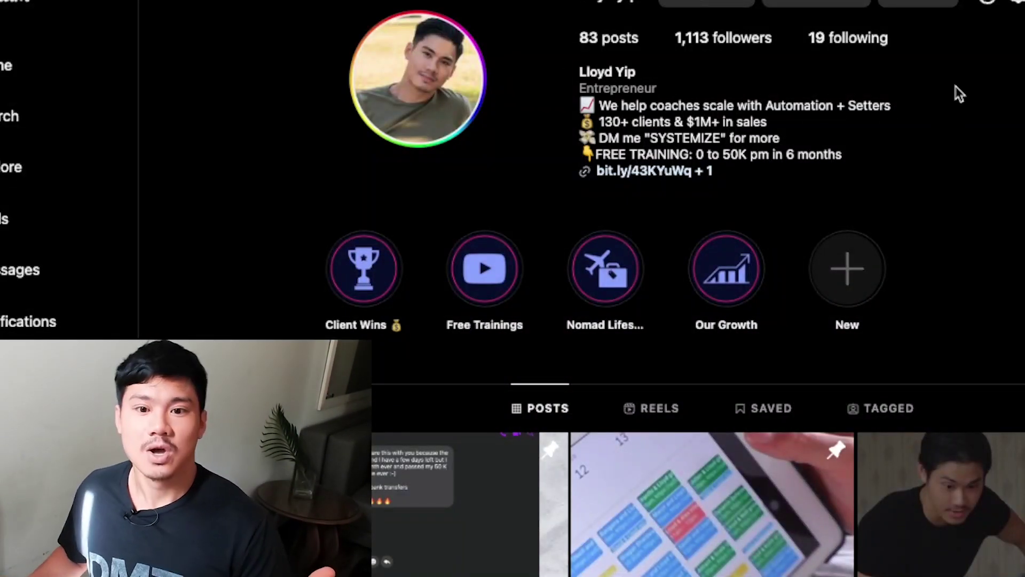
Switch to the Instagram profile, look through its bio, highlights and posts, and follow the account.
scroll(953, 118, down, 5)
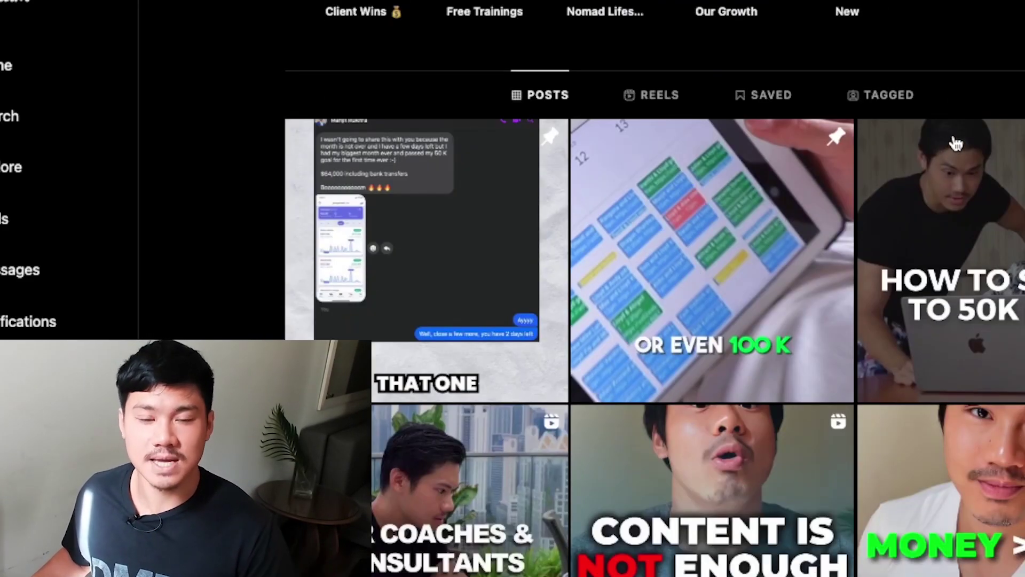
scroll(945, 172, up, 4)
scroll(944, 175, down, 3)
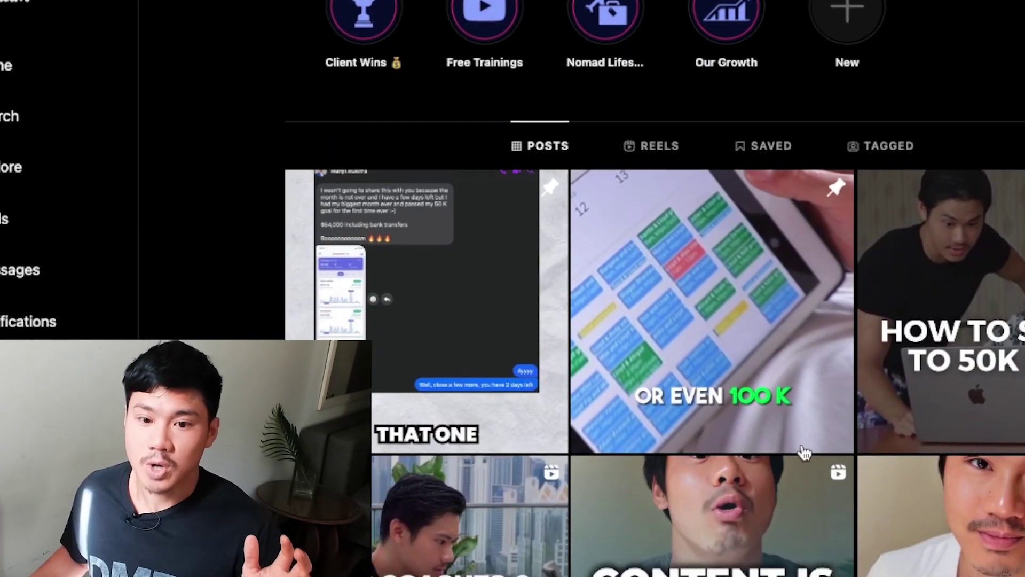
scroll(885, 299, up, 4)
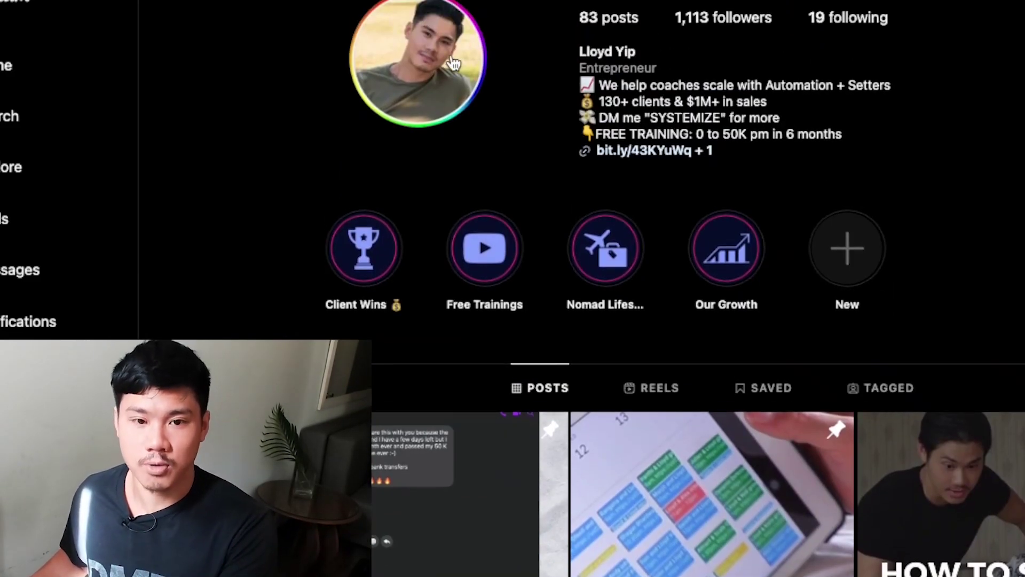
scroll(522, 83, down, 6)
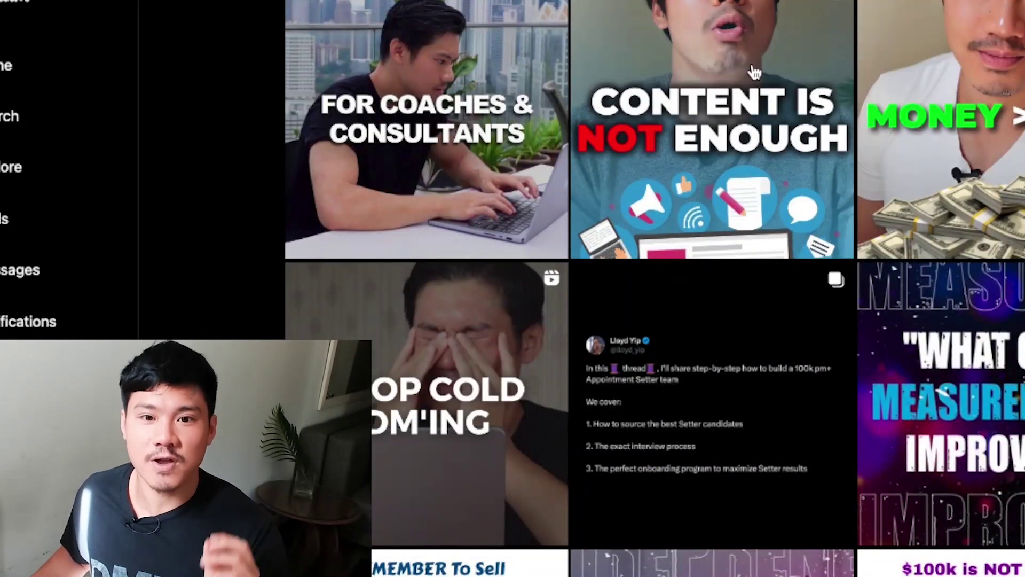
scroll(757, 91, up, 2)
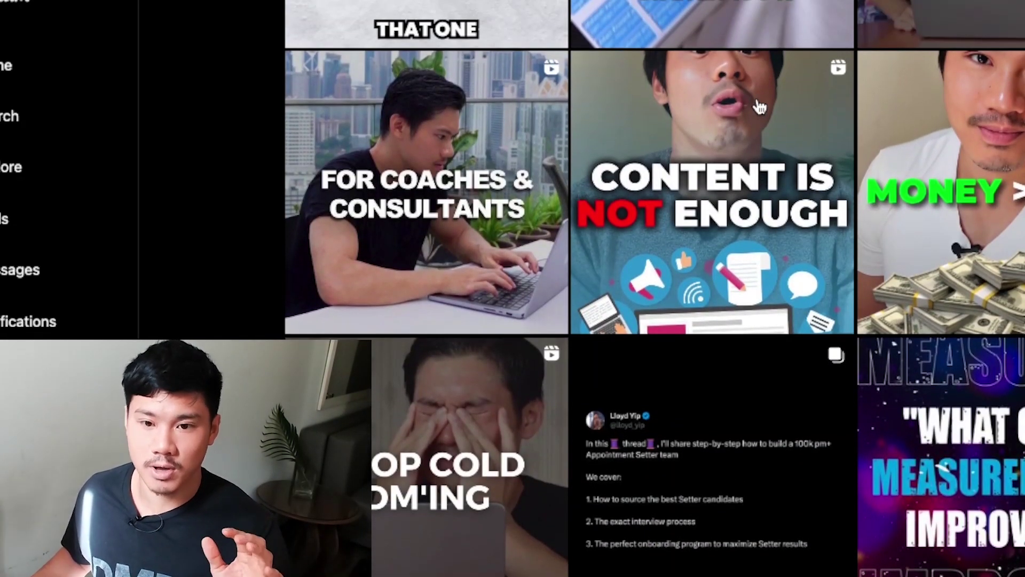
scroll(760, 107, up, 3)
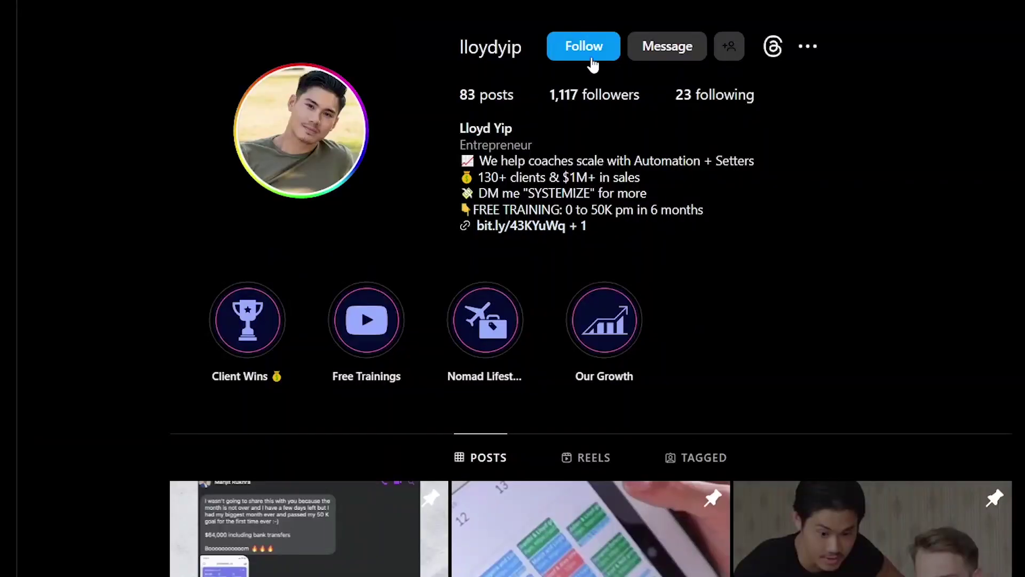
click(592, 56)
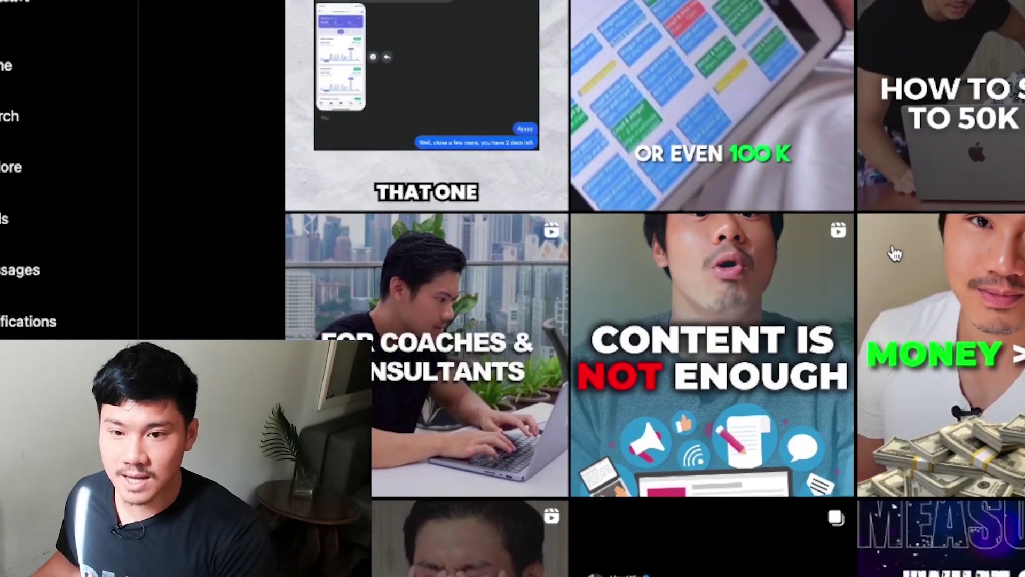
Examine the training and call booking links in the Instagram bio, along with the posts.
scroll(824, 242, up, 6)
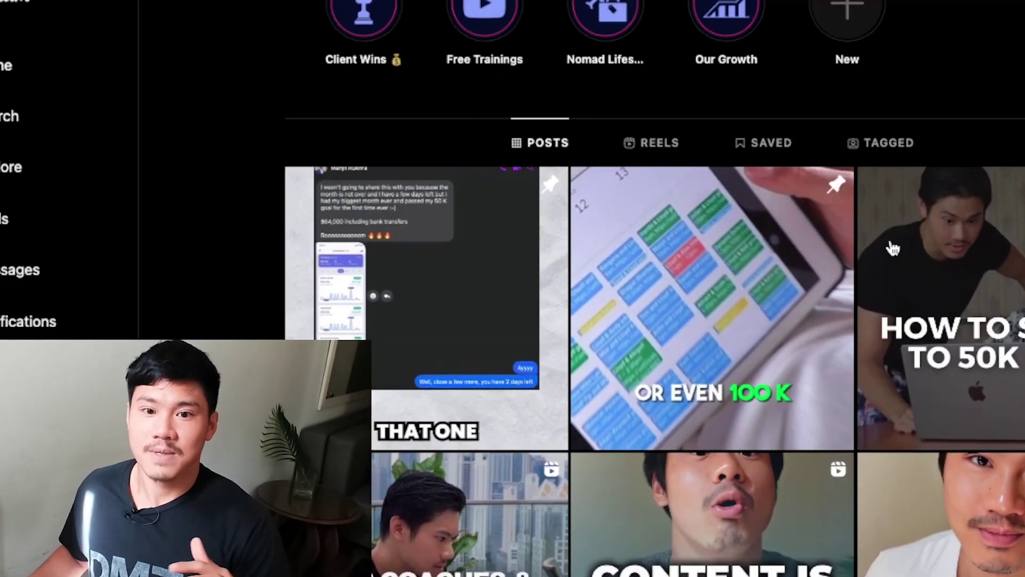
scroll(824, 241, up, 4)
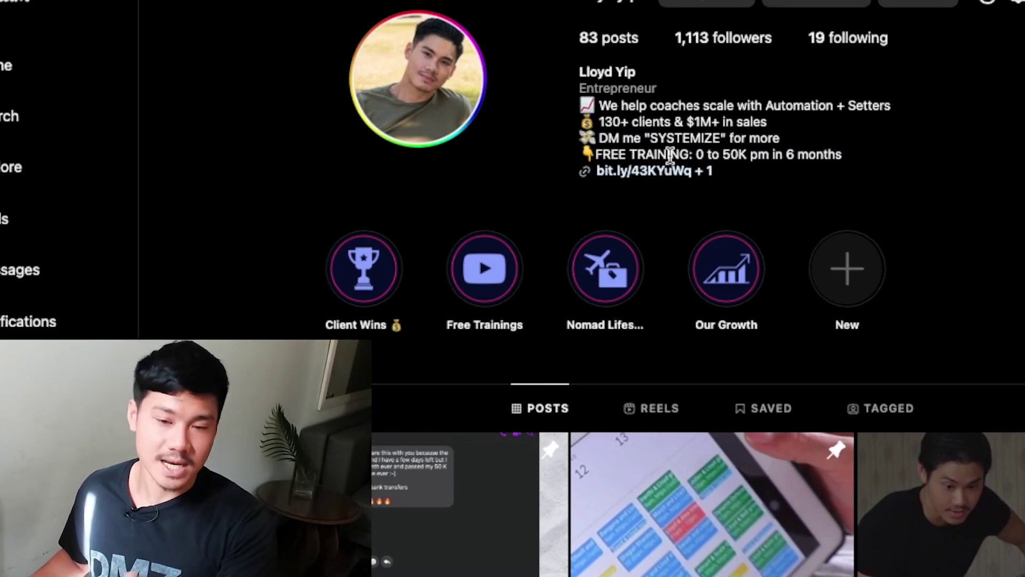
click(661, 171)
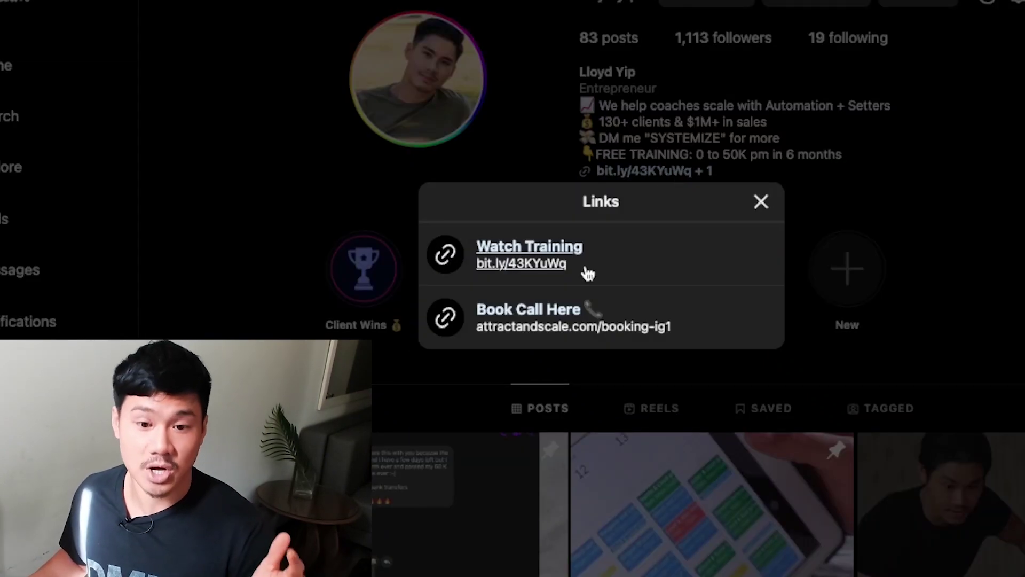
click(763, 203)
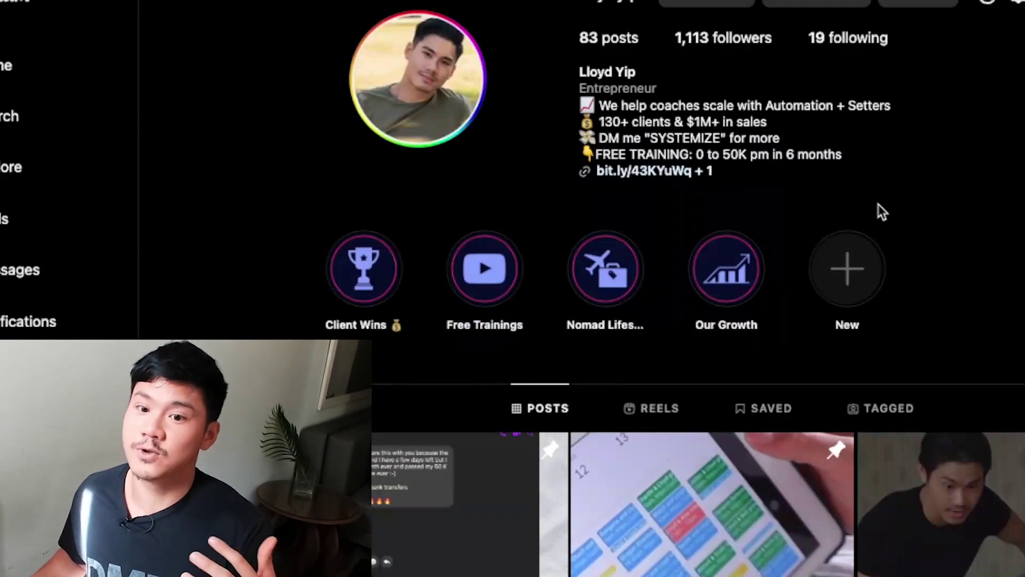
scroll(908, 208, down, 5)
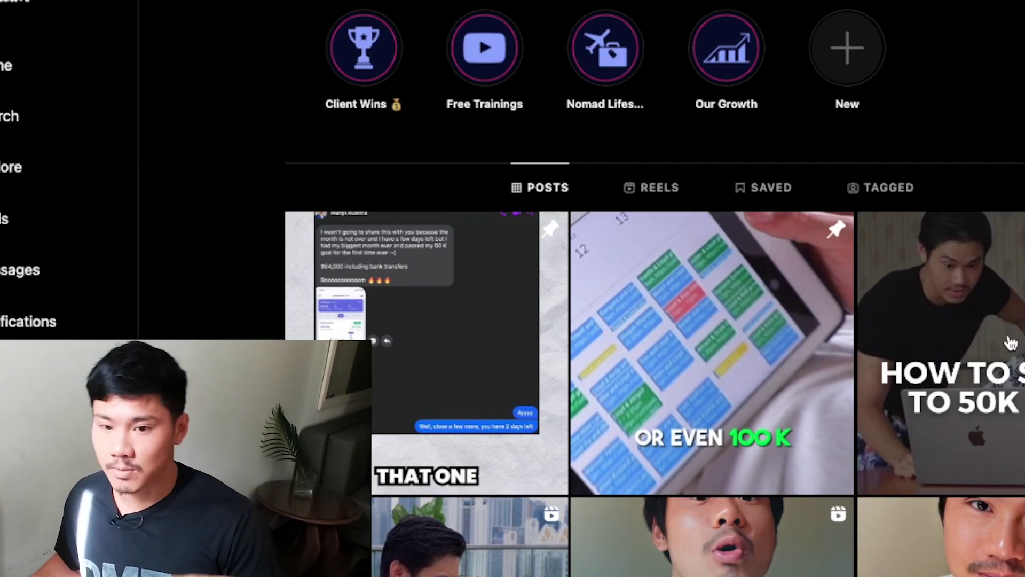
scroll(1011, 342, up, 4)
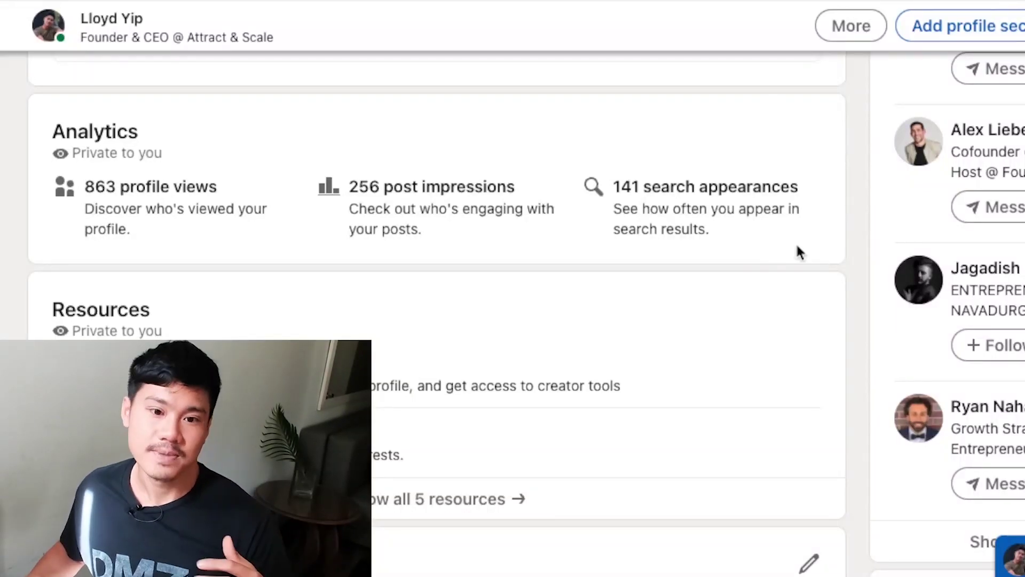
Switch to the LinkedIn profile and read its header and the full About text.
scroll(799, 251, up, 10)
scroll(806, 200, down, 10)
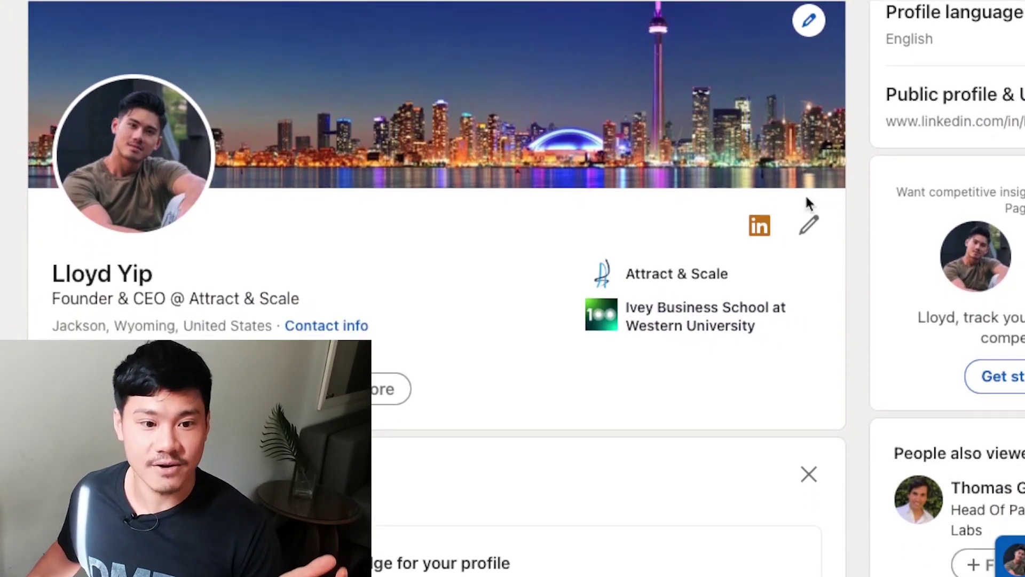
scroll(796, 184, down, 1)
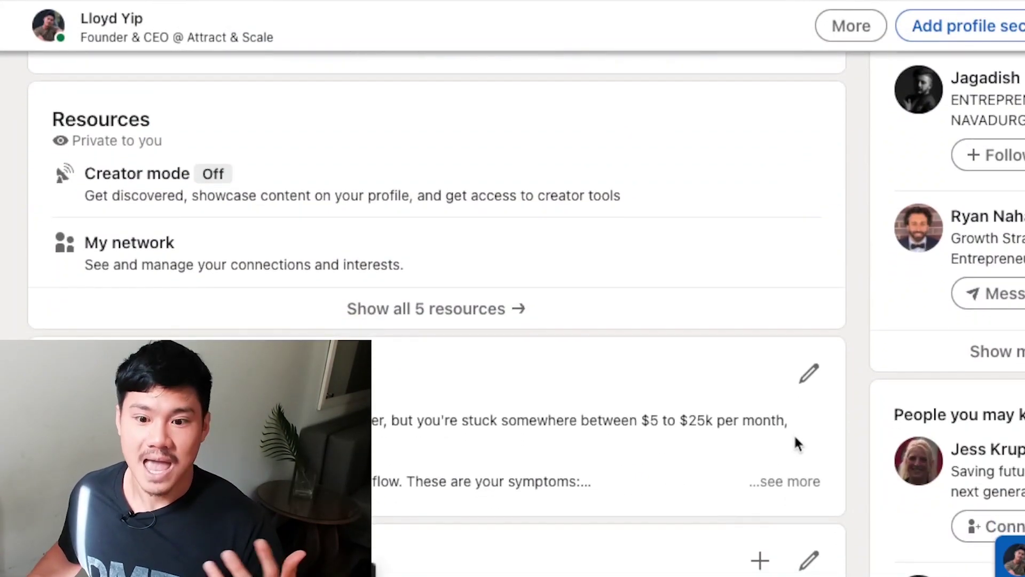
click(783, 481)
scroll(648, 238, down, 8)
scroll(625, 222, down, 3)
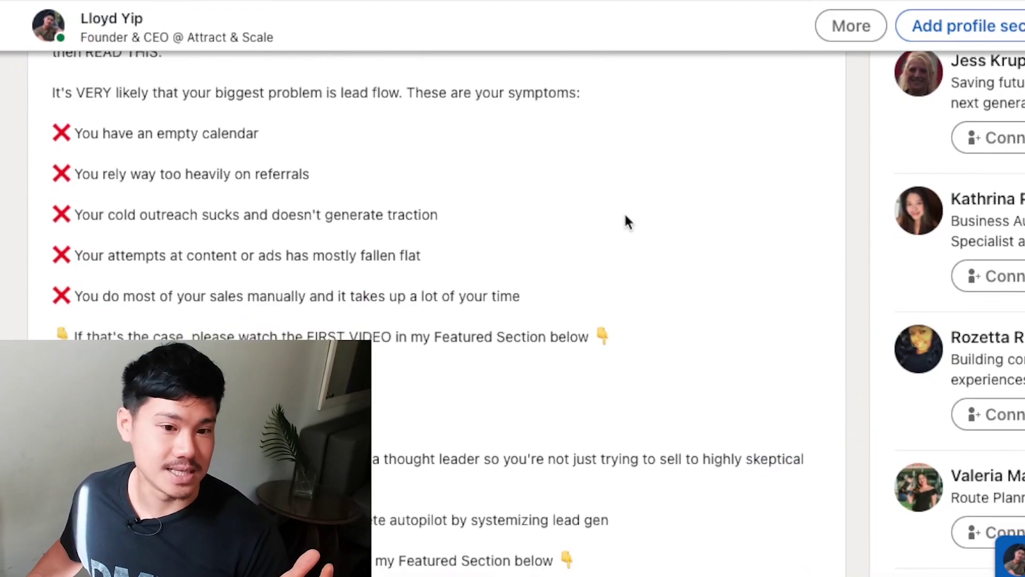
scroll(382, 256, down, 5)
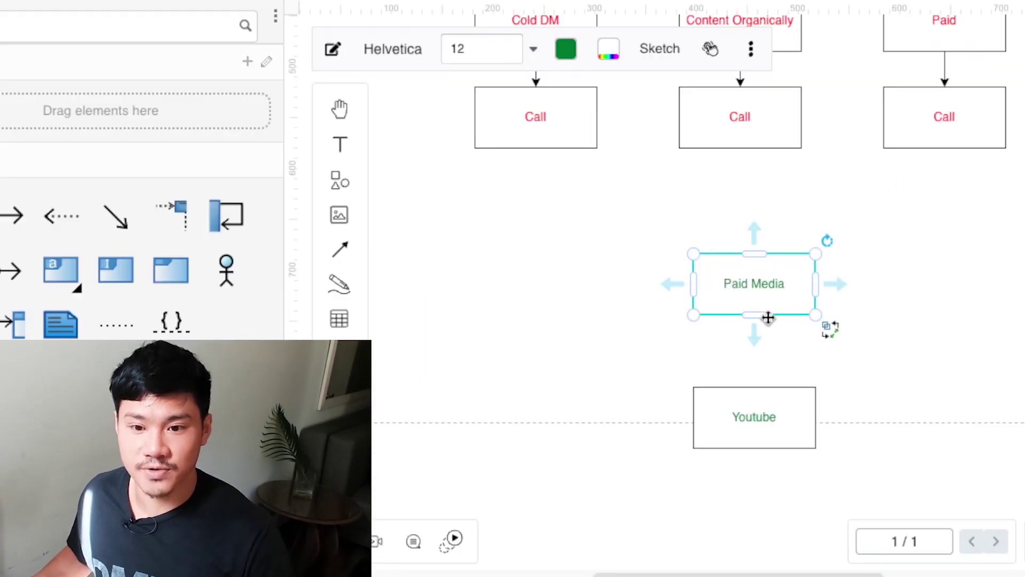
Back in the diagram, connect "Paid Media" to "Youtube" with an arrow and add a copy of the "Youtube" box below it labelled "Call".
drag(757, 338, 754, 395)
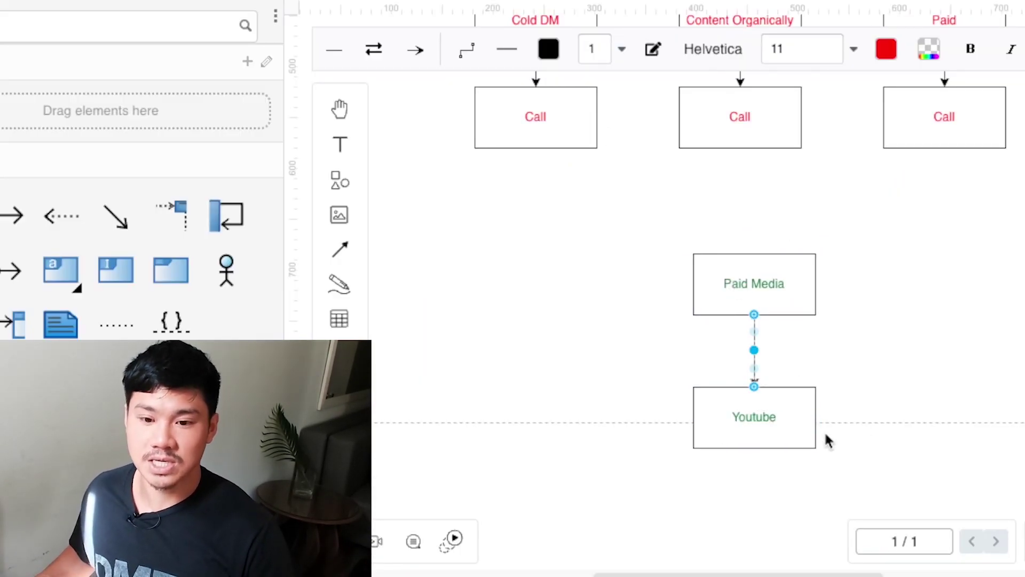
click(761, 430)
click(830, 463)
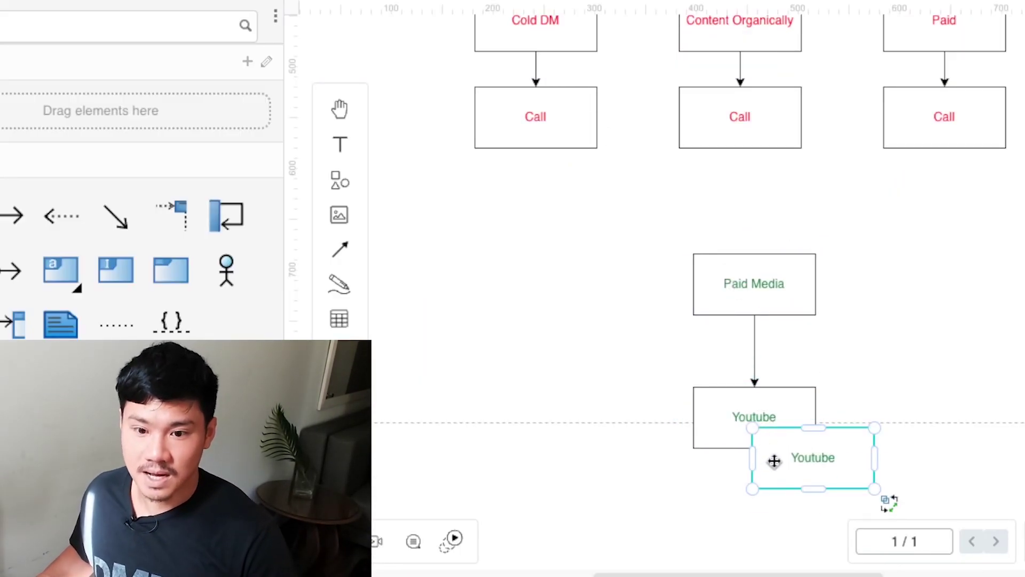
drag(776, 476, 721, 543)
double_click(721, 531)
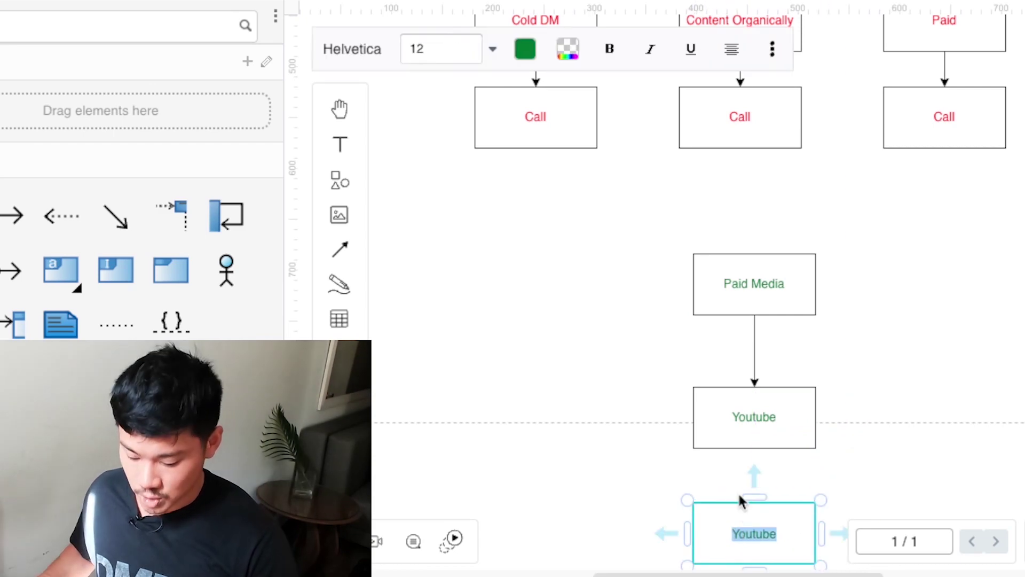
text(Call)
click(950, 419)
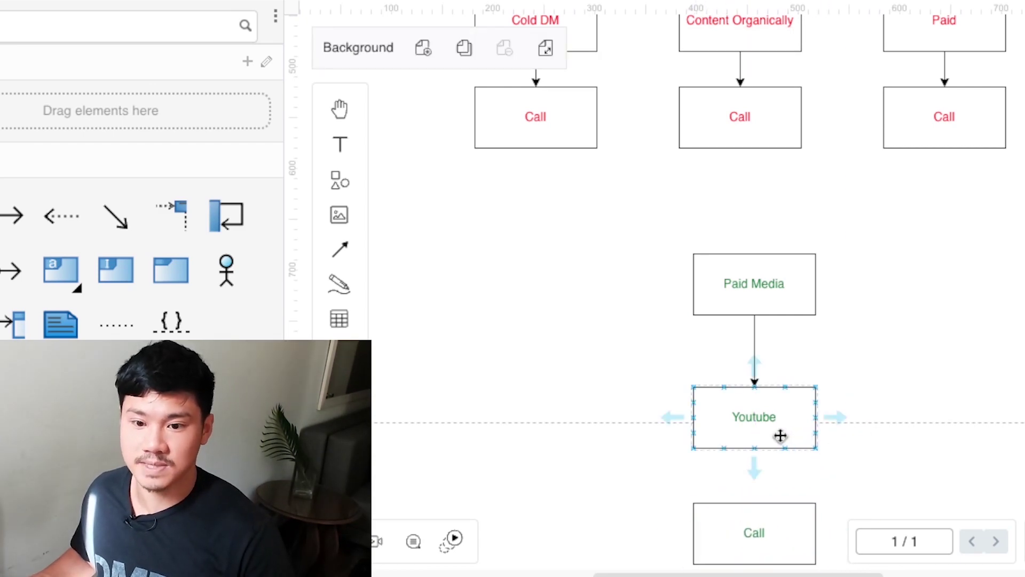
Connect "Youtube" down to the green "Call" box with an arrow and place a duplicate of the "Youtube" box beside the original.
click(776, 436)
click(758, 463)
click(790, 426)
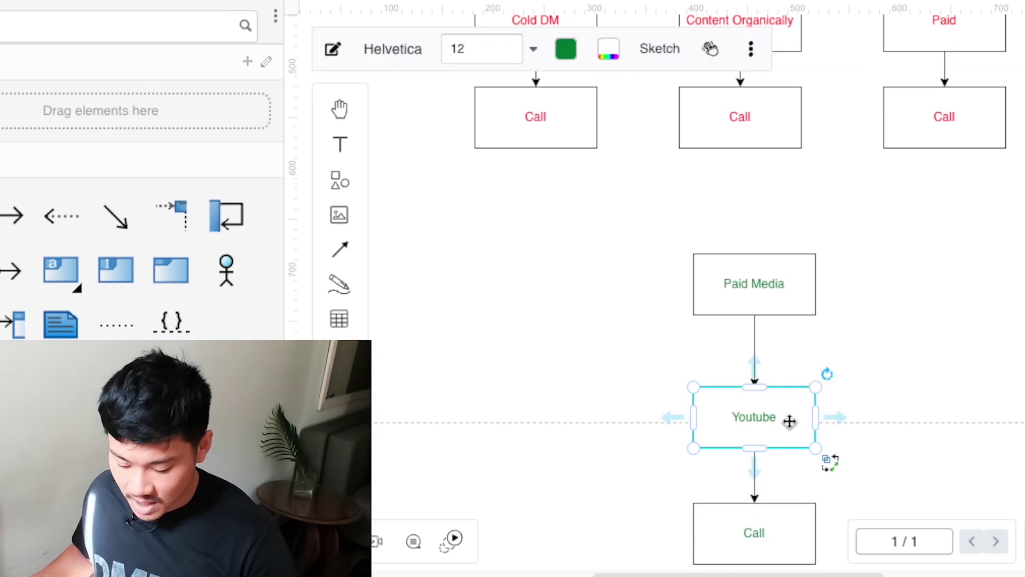
key(ctrl+d)
drag(804, 419, 870, 418)
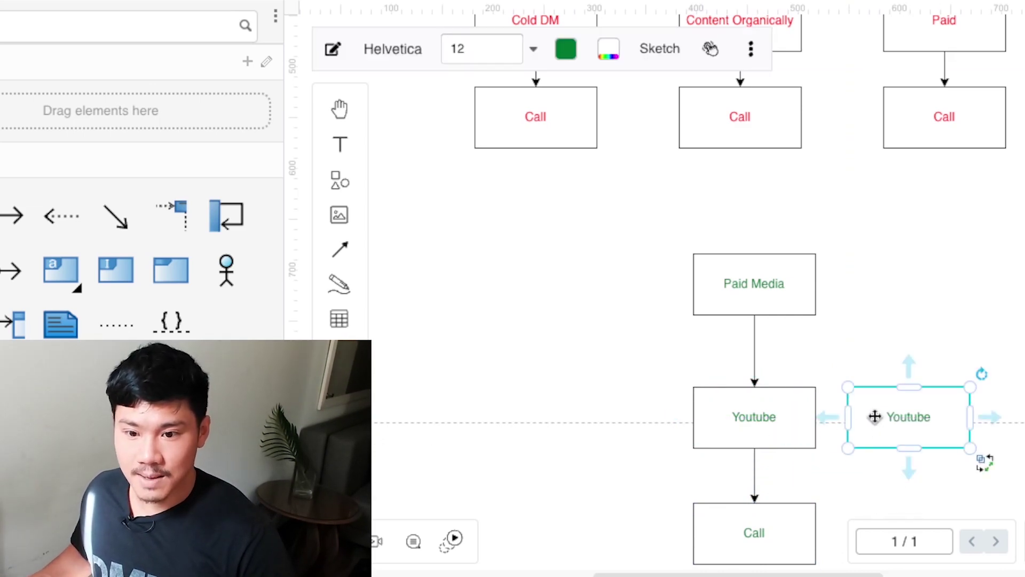
double_click(888, 420)
Move the "Paid Media" box closer to "Youtube" and relabel the duplicate box "DM".
drag(785, 291, 787, 323)
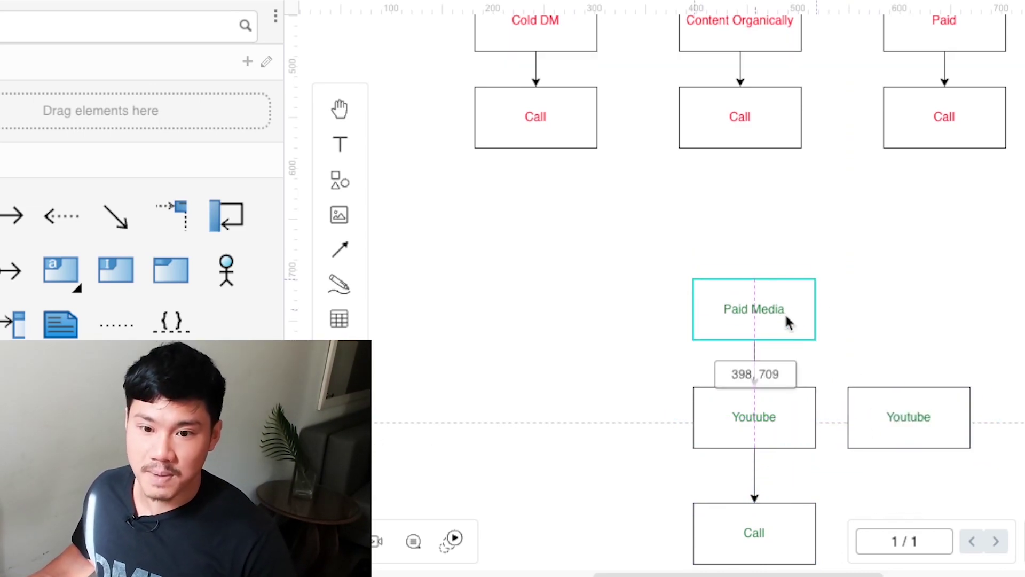
mouse_move(772, 520)
mouse_down()
mouse_move(769, 504)
mouse_move(770, 526)
mouse_up()
click(909, 423)
double_click(906, 420)
text(DM)
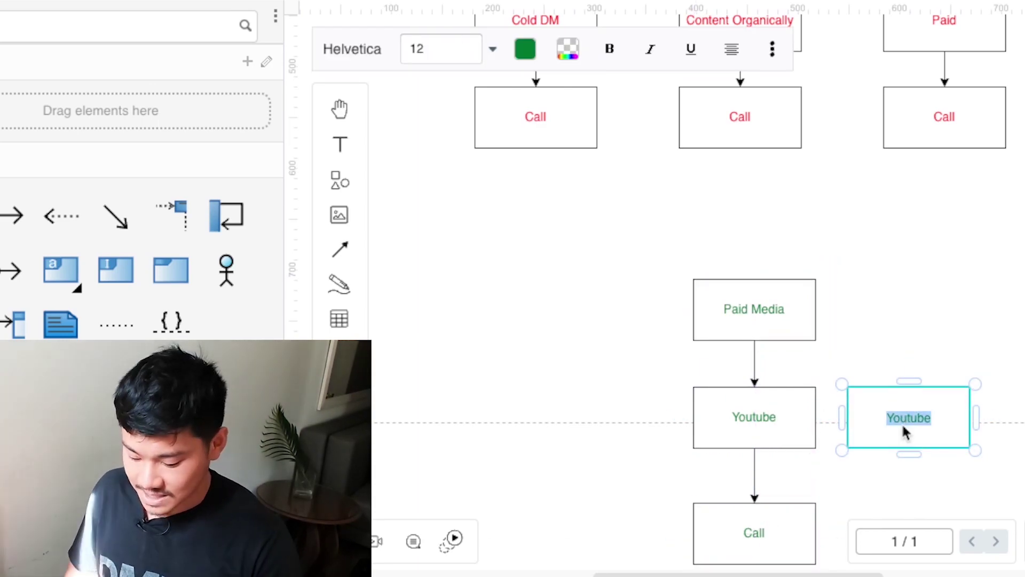
click(911, 284)
key(Tab)
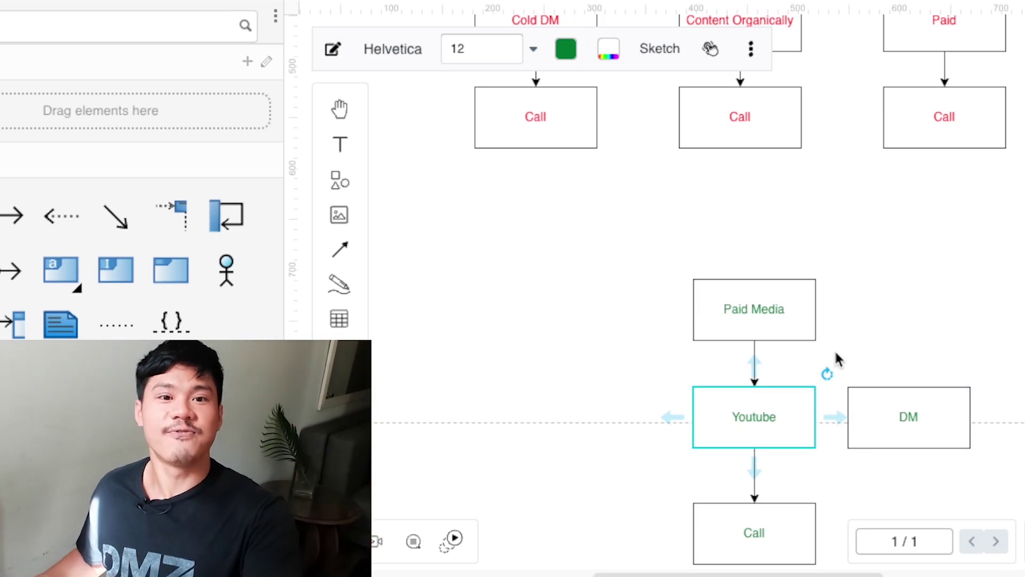
Connect the side of "Paid Media" to the top of the "DM" box with an arrow.
click(816, 314)
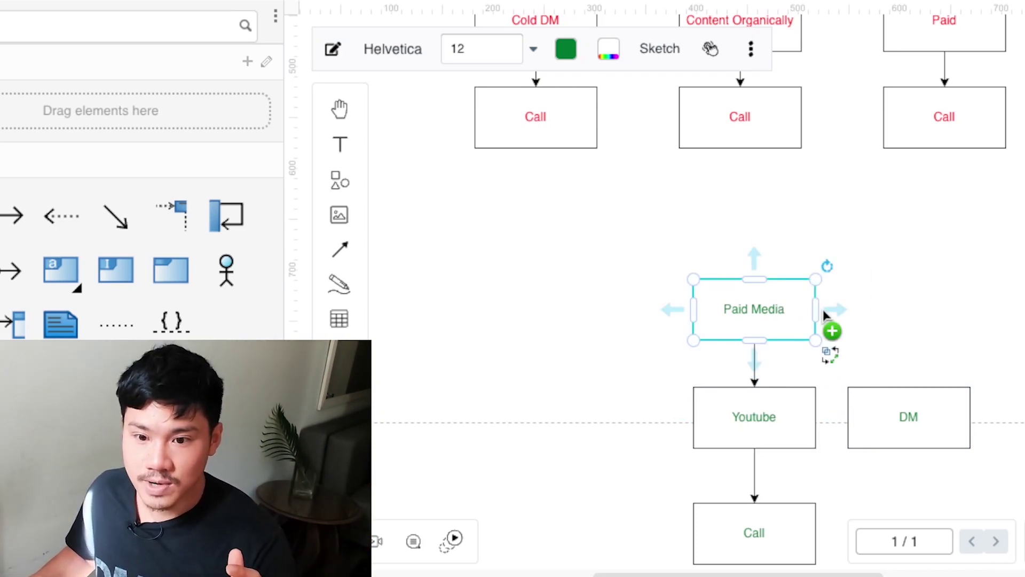
drag(831, 314, 883, 394)
click(884, 395)
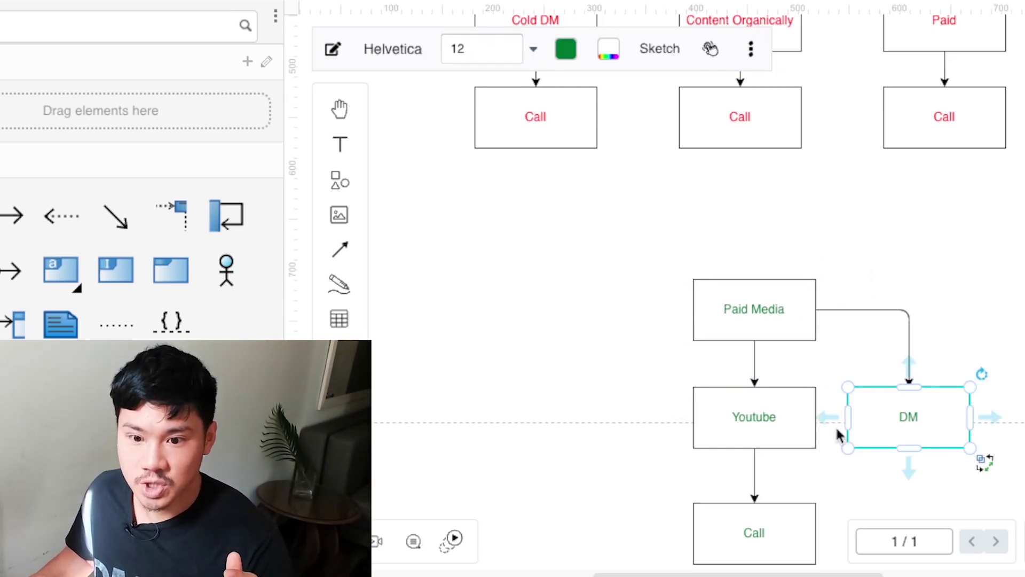
Link "DM" and "Youtube" with arrows in both directions.
drag(831, 419, 790, 422)
click(790, 422)
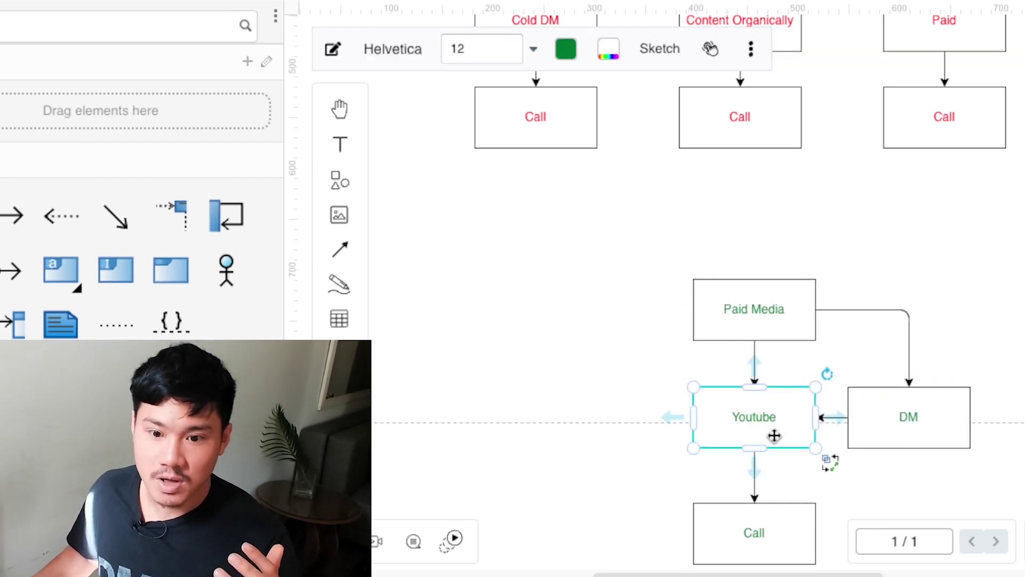
mouse_move(839, 418)
mouse_down()
mouse_move(842, 434)
mouse_move(855, 428)
mouse_up()
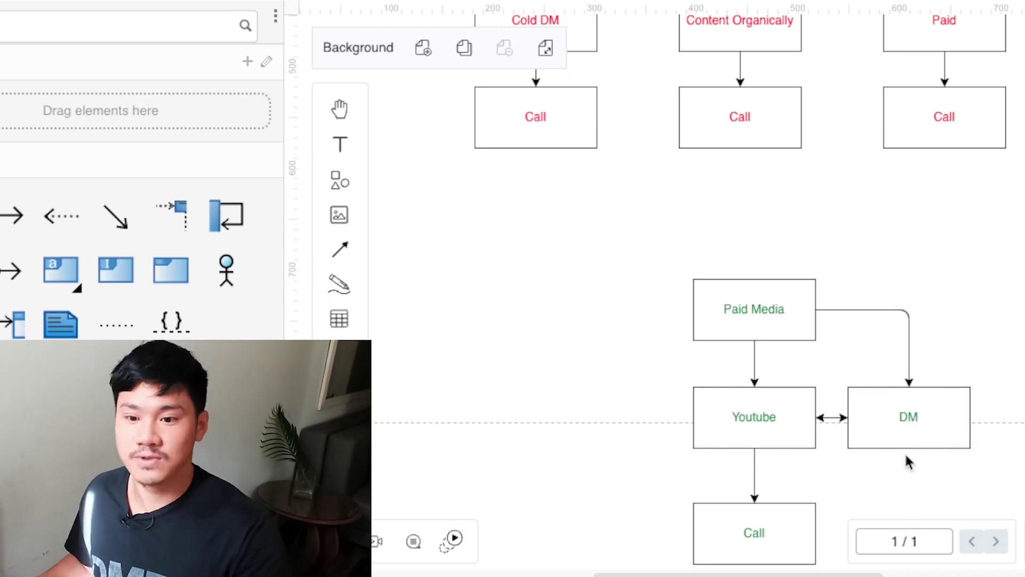
Connect the bottom of the "DM" box to the side of the green "Call" box with an arrow.
drag(909, 465, 819, 467)
click(919, 366)
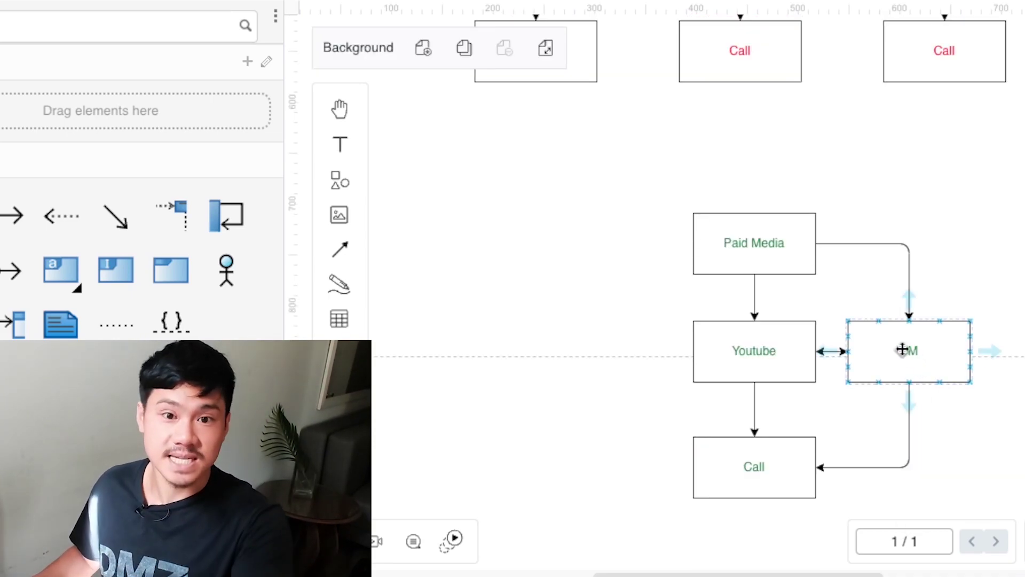
click(980, 304)
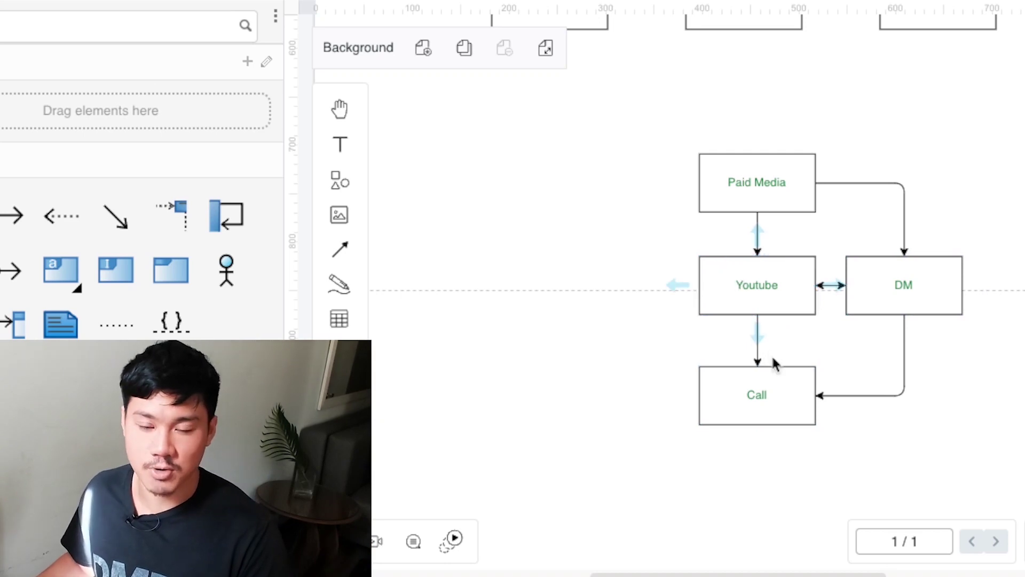
Compare the "System:" criteria and the three red call funnels with the green Paid Media, Youtube, DM and Call diagram.
click(800, 277)
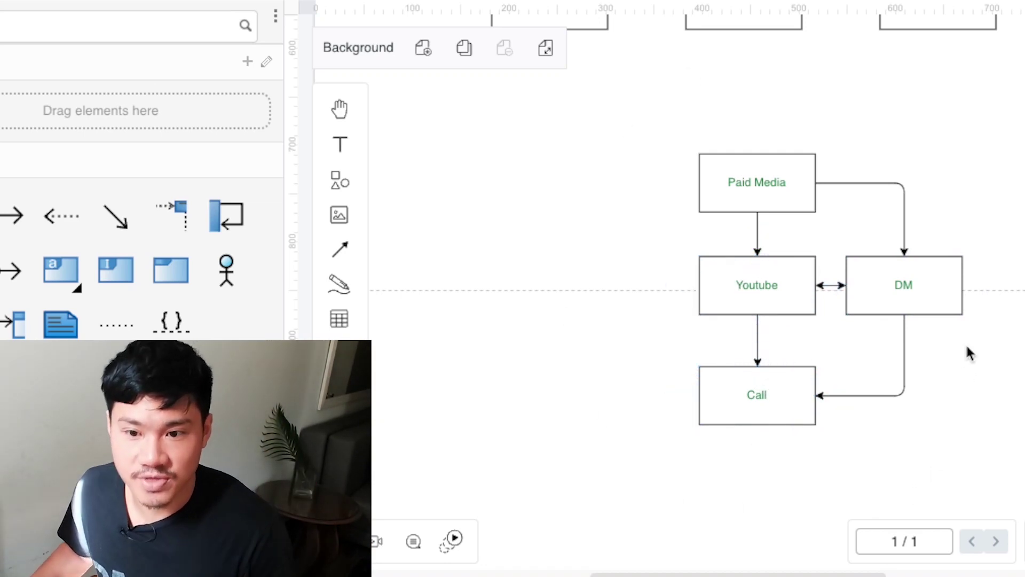
scroll(1011, 357, up, 15)
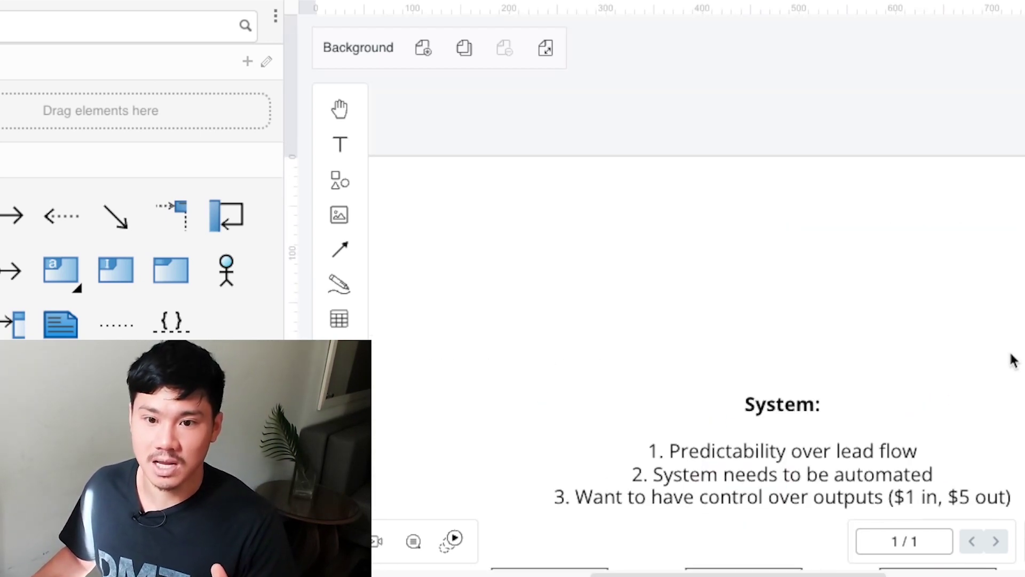
scroll(833, 450, down, 1)
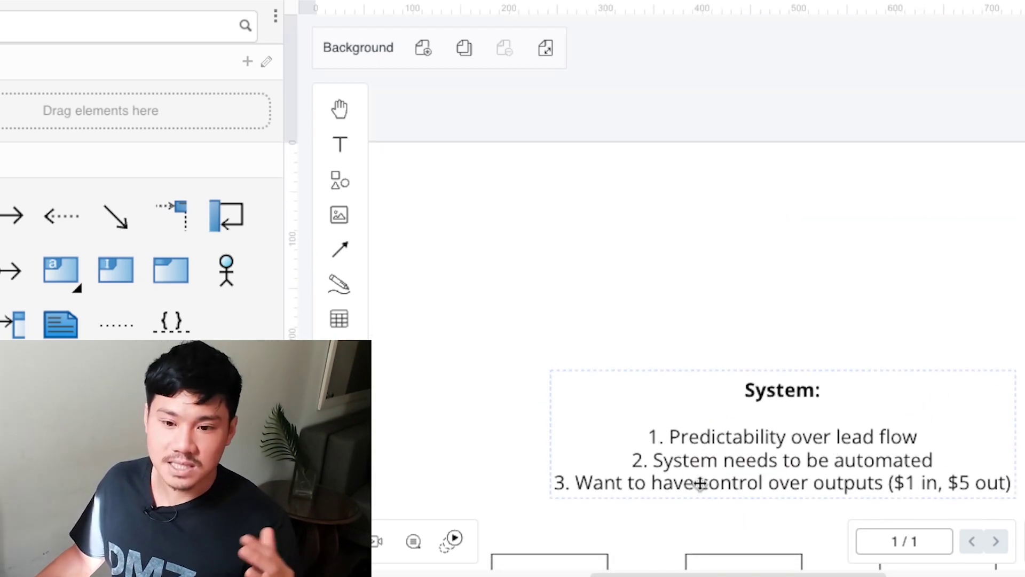
scroll(751, 459, down, 15)
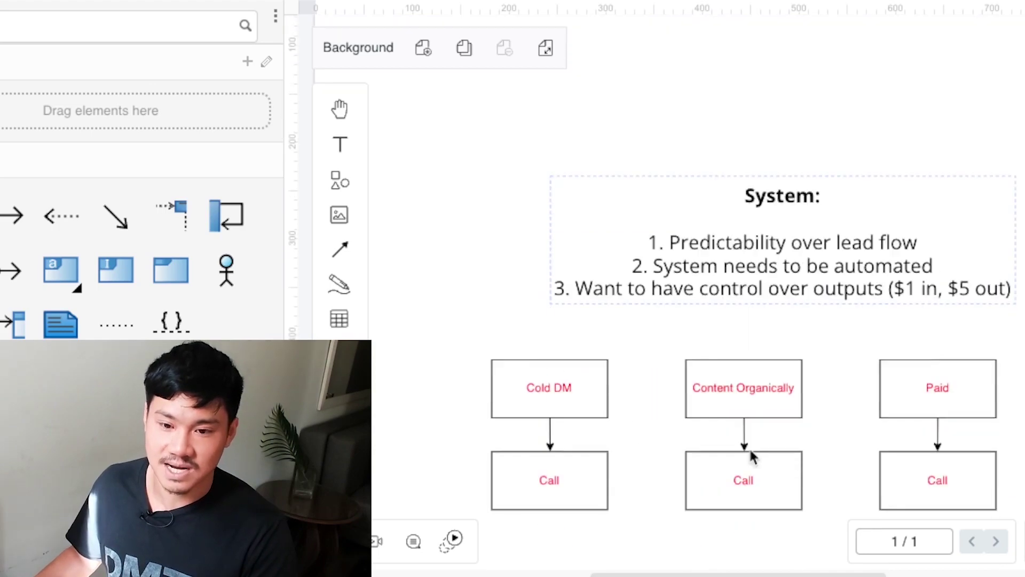
scroll(762, 394, up, 10)
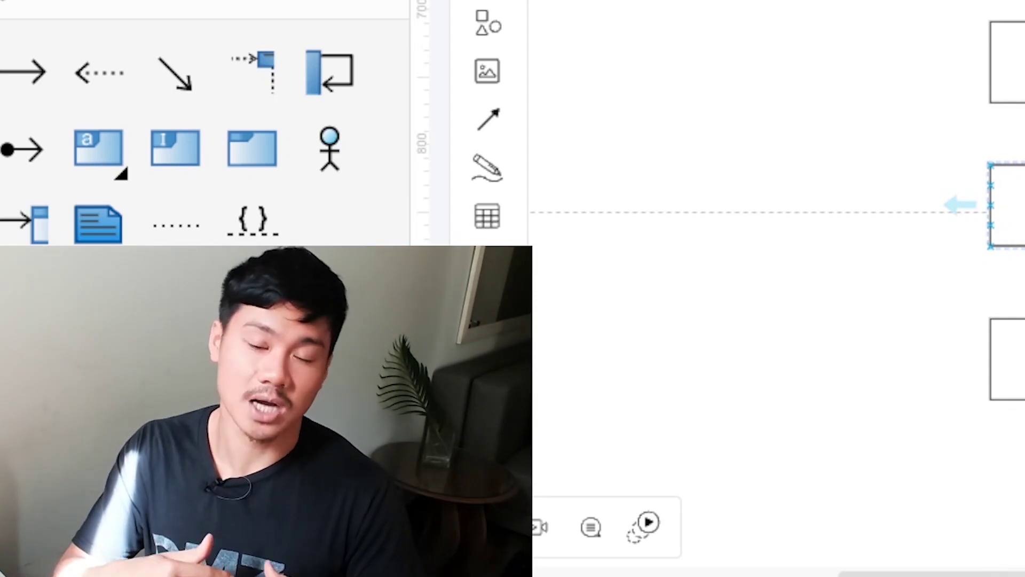
click(748, 161)
click(737, 185)
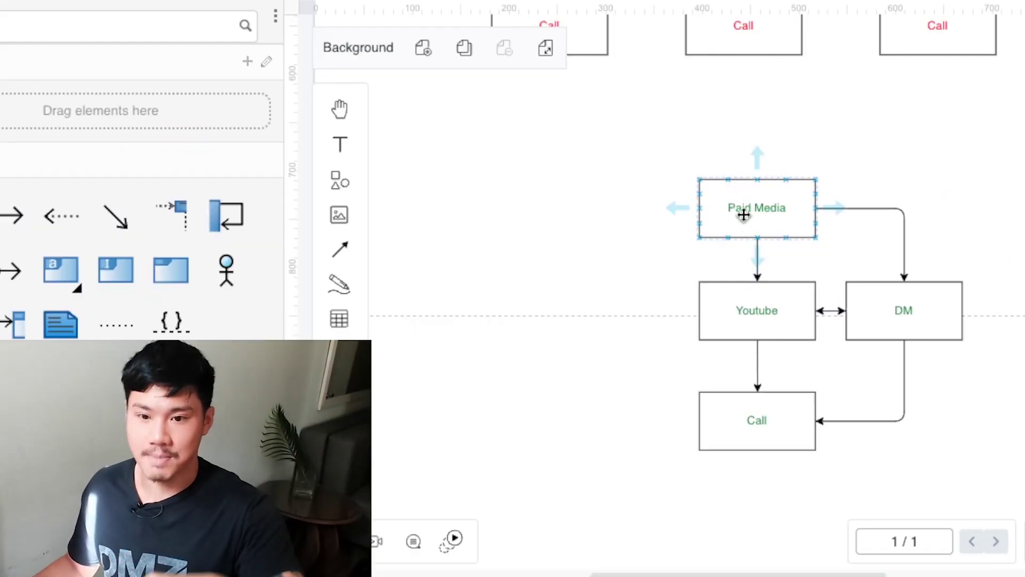
click(748, 294)
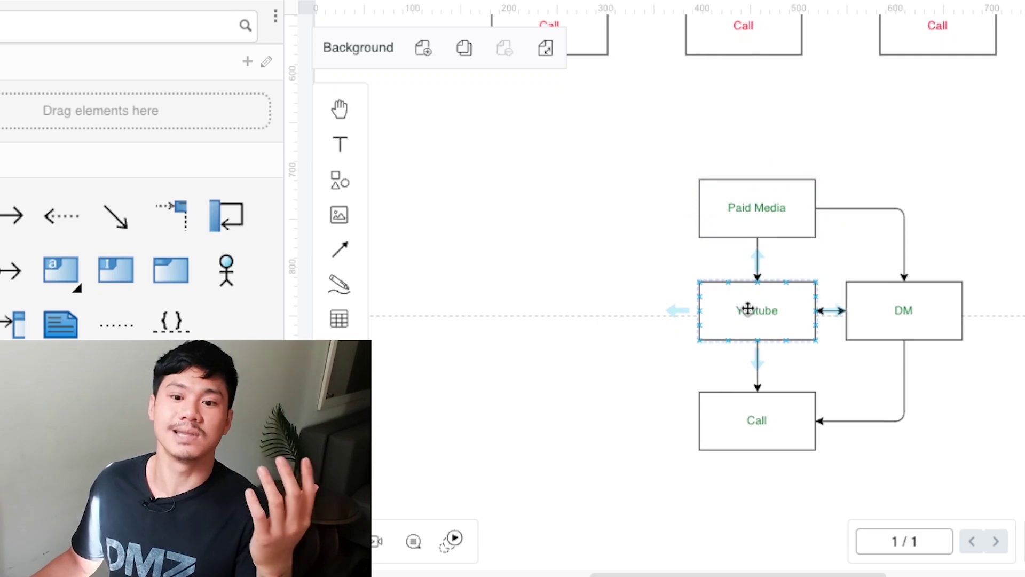
click(815, 348)
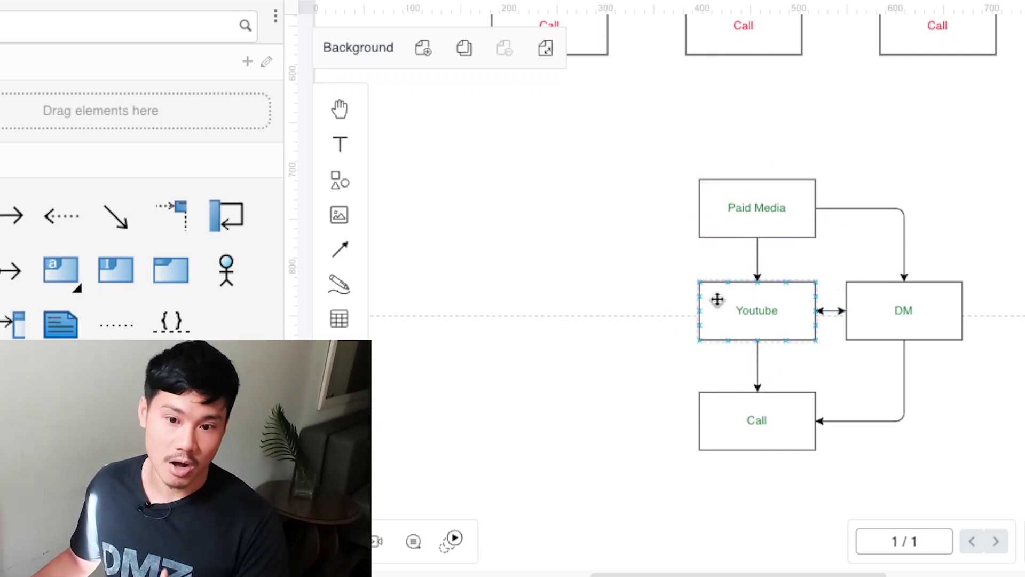
scroll(899, 394, up, 5)
scroll(716, 360, down, 4)
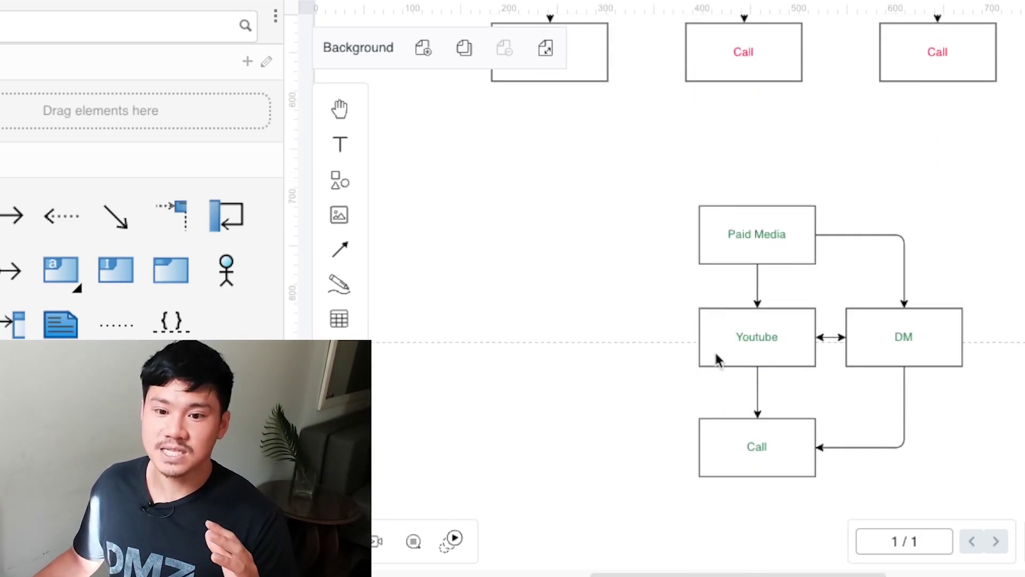
scroll(994, 387, up, 4)
scroll(995, 387, up, 5)
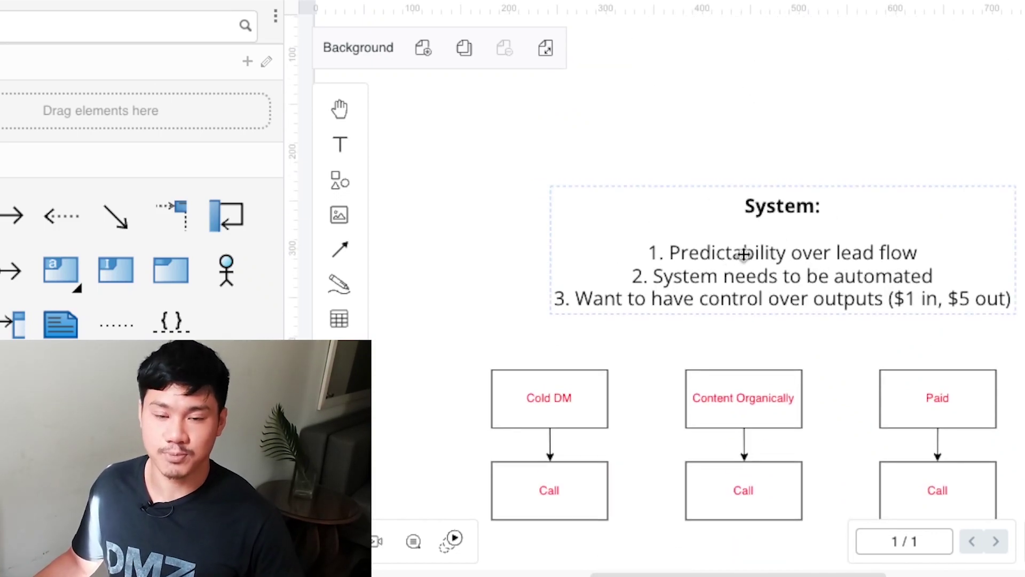
scroll(732, 263, down, 8)
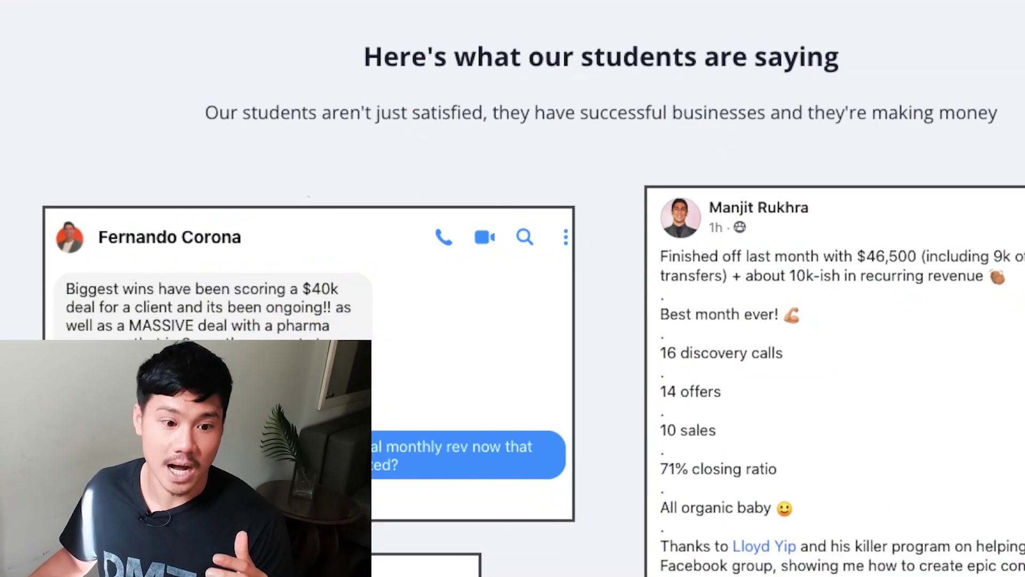
Switch to the student testimonials web page and read through the posted results under "Here's what our students are saying".
scroll(921, 287, down, 7)
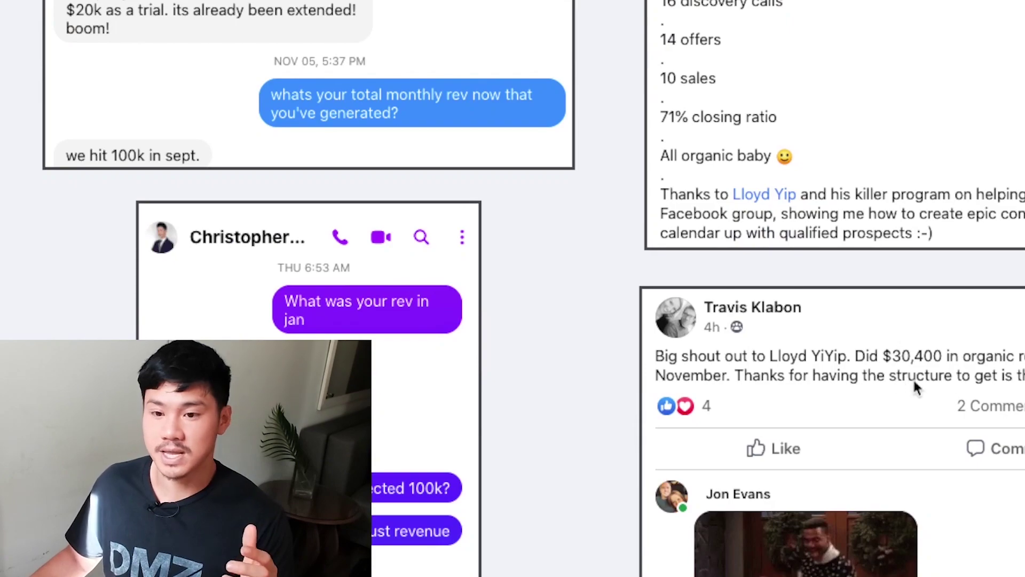
scroll(691, 328, down, 8)
scroll(693, 315, down, 1)
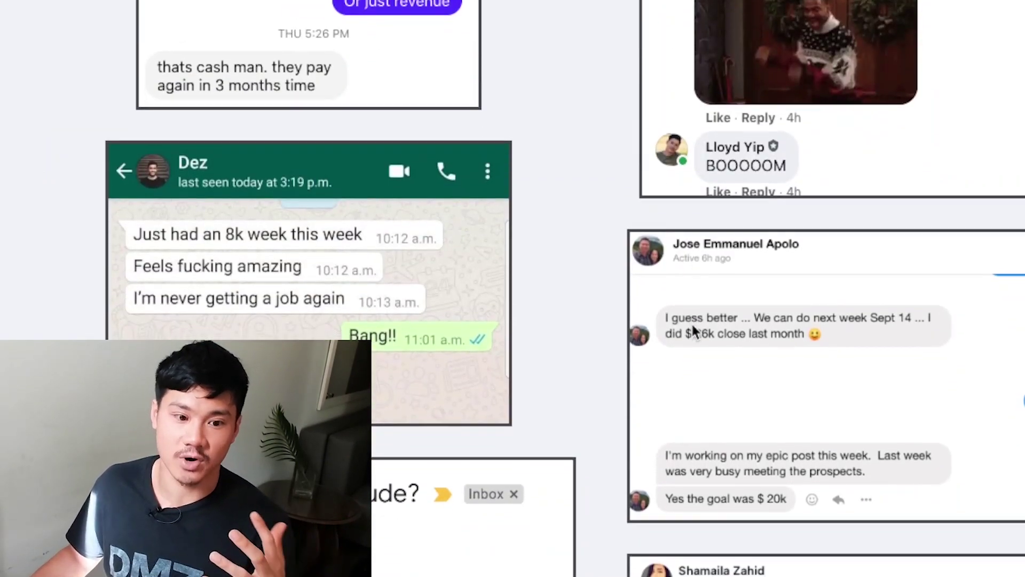
scroll(692, 327, down, 8)
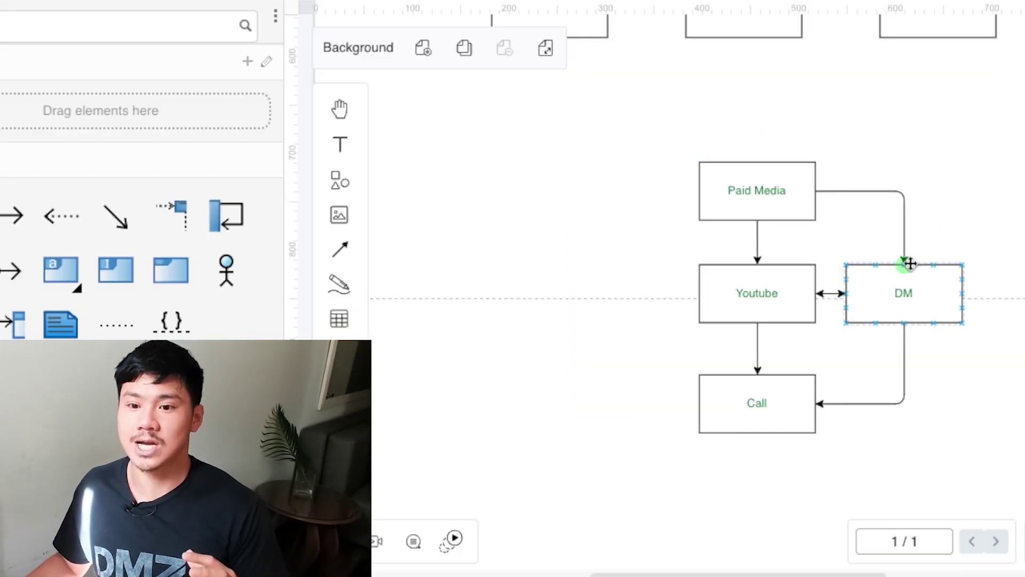
drag(910, 263, 906, 263)
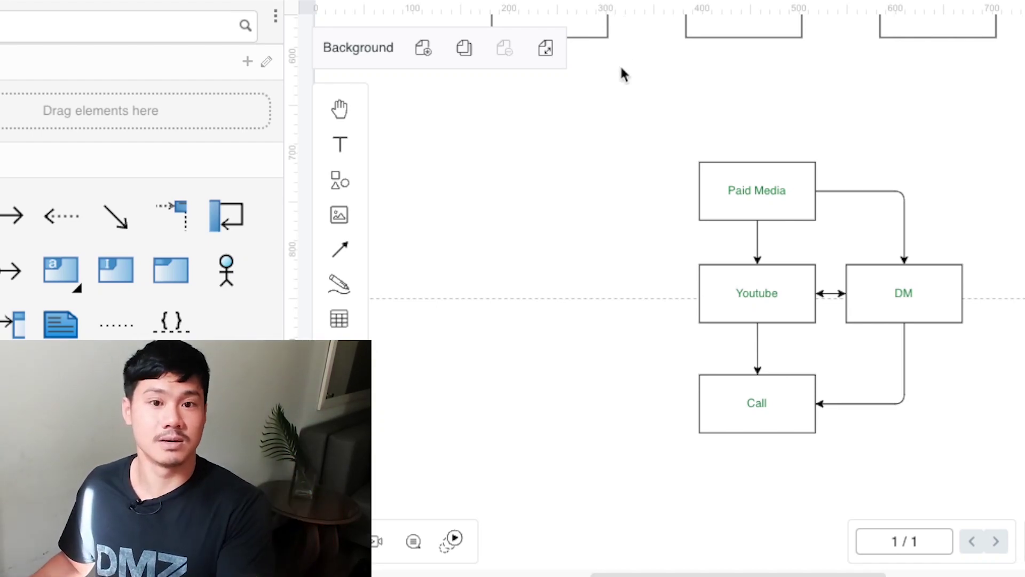
click(561, 226)
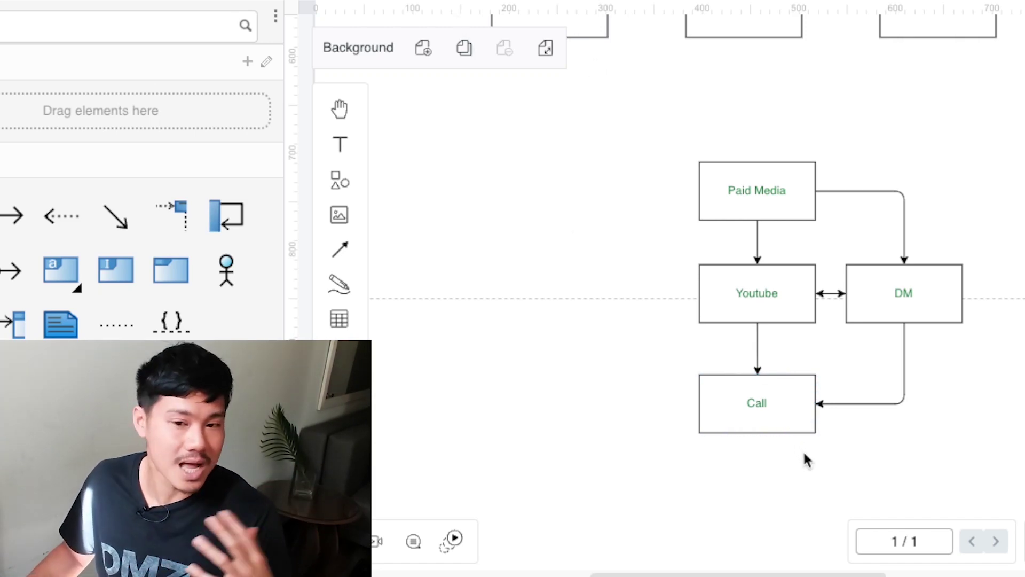